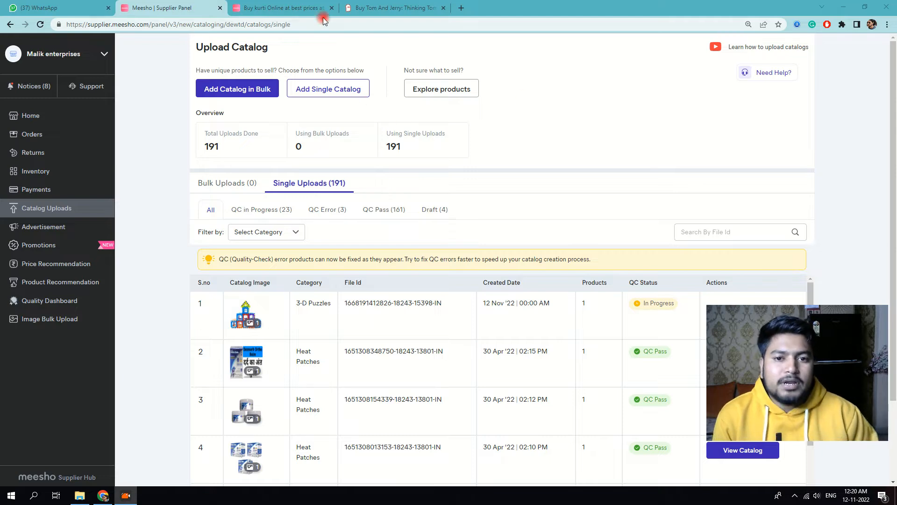
- Switch to the Meesho shopping site, search for "t steart" and open the teal men's T-shirt with white stripes
mouse_move(309, 12)
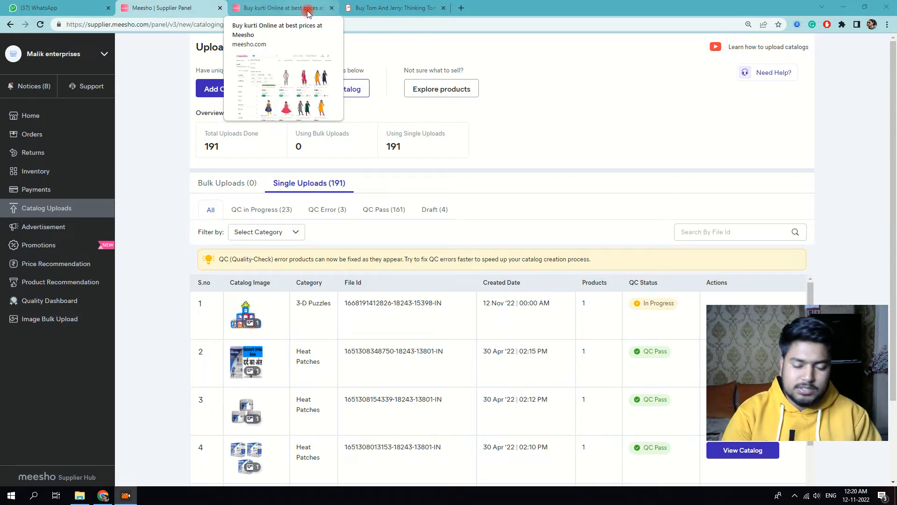
left_click(308, 12)
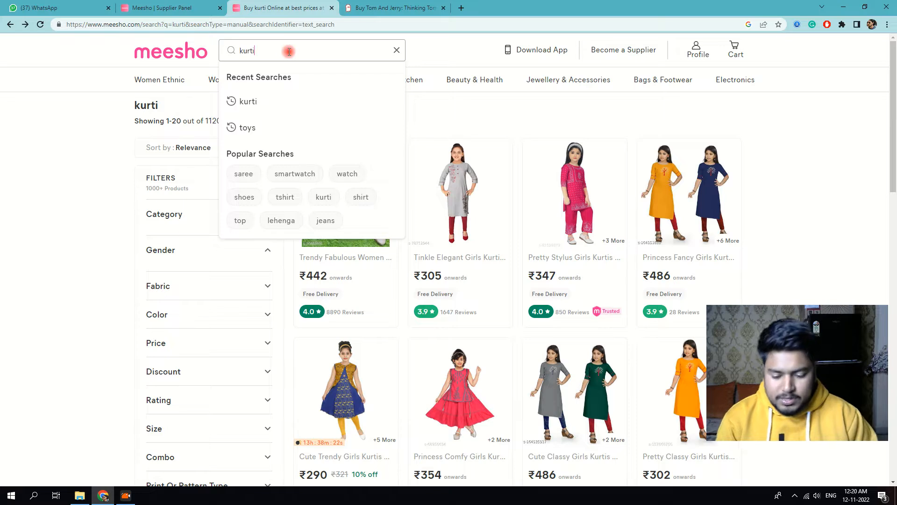
type("t steart")
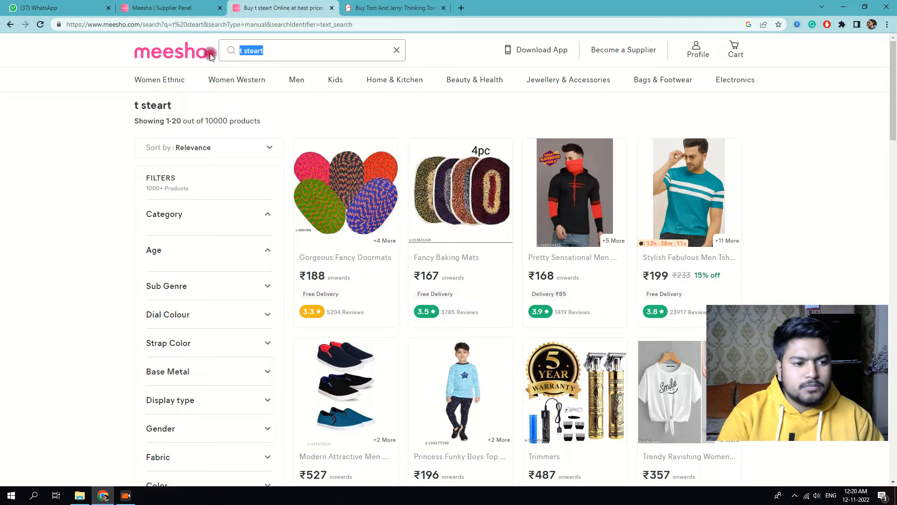
left_click(690, 211)
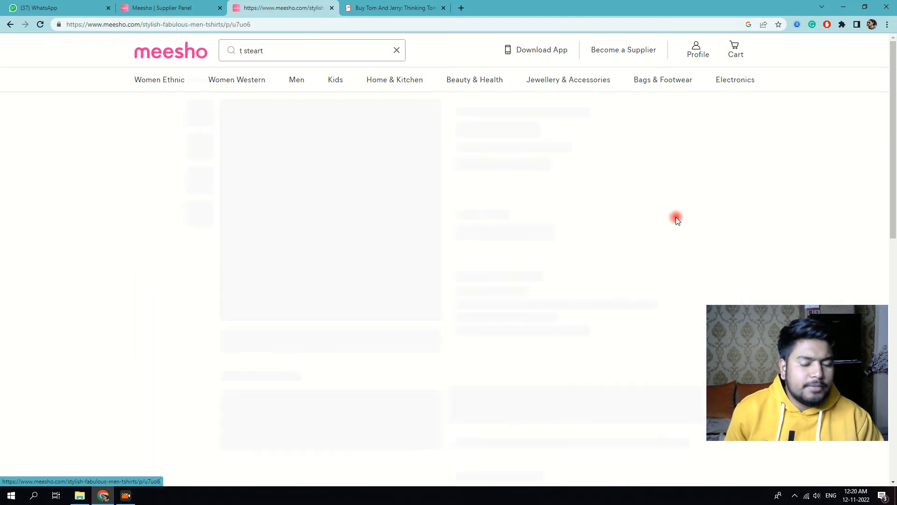
scroll(495, 225, "down", 1)
scroll(422, 217, "up", 1)
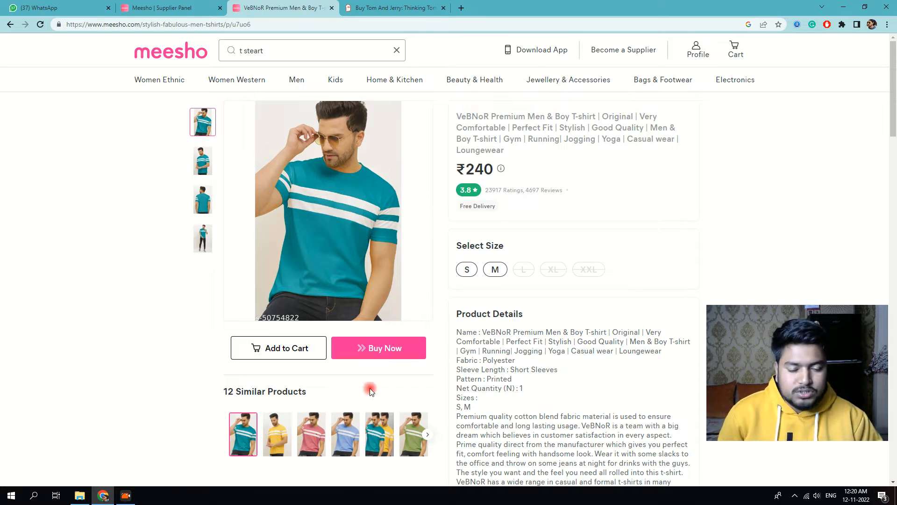
- Browse the T-shirt's similar products and open the yellow one with the black and white stripe
left_click(427, 434)
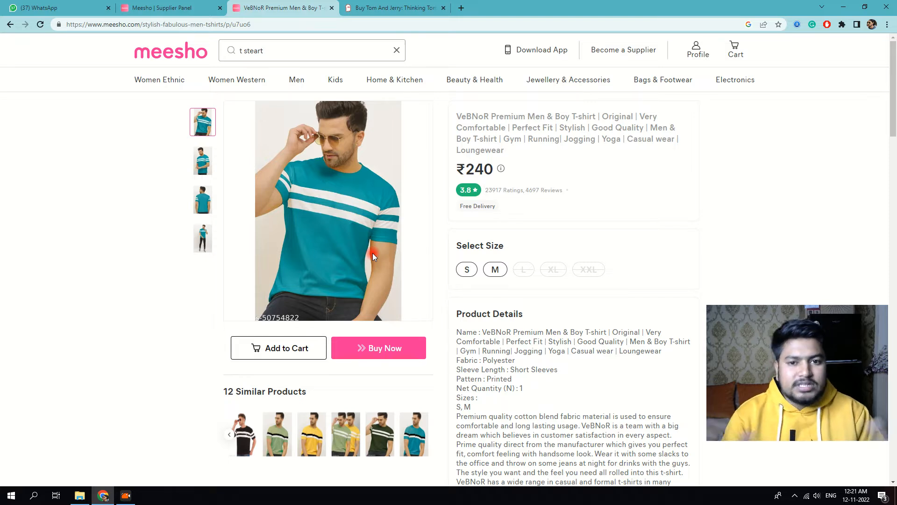
scroll(374, 245, "down", 1)
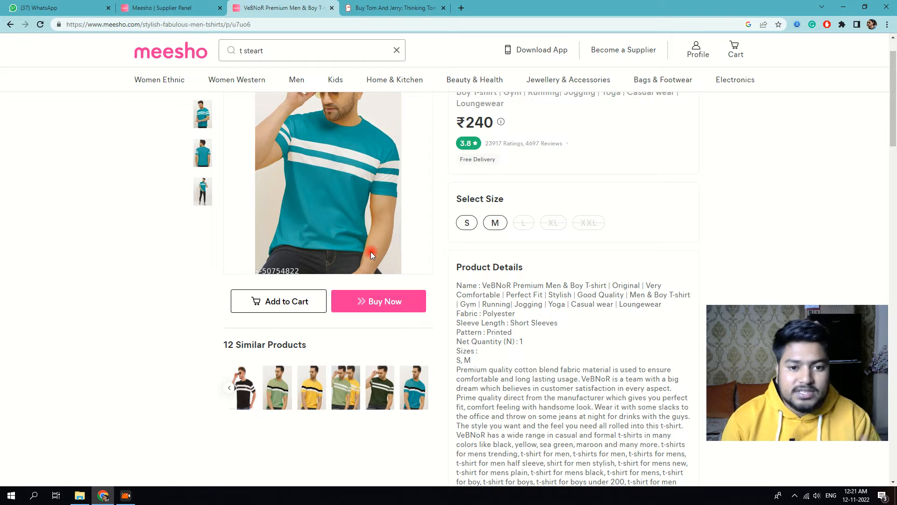
left_click(320, 401)
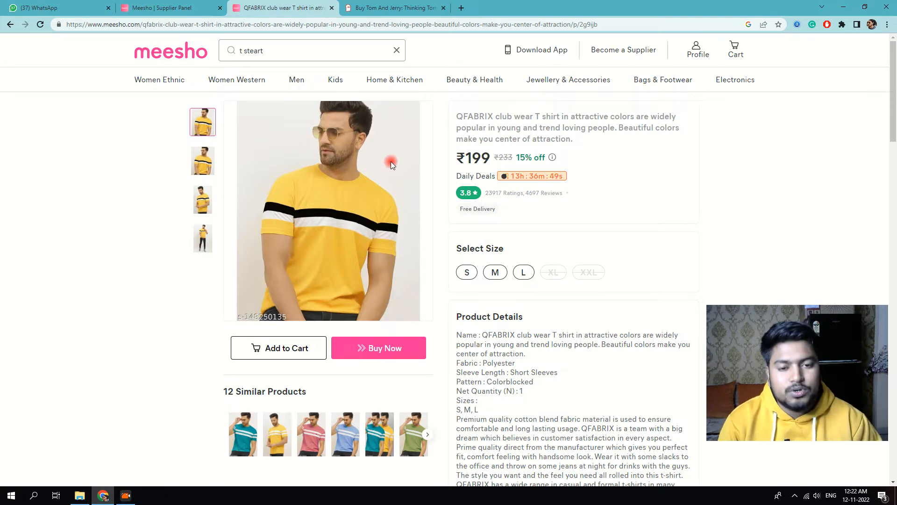
- Search the Meesho store for "suit" and open the grey and green salwar suit listing
left_click_drag(269, 50, 192, 53)
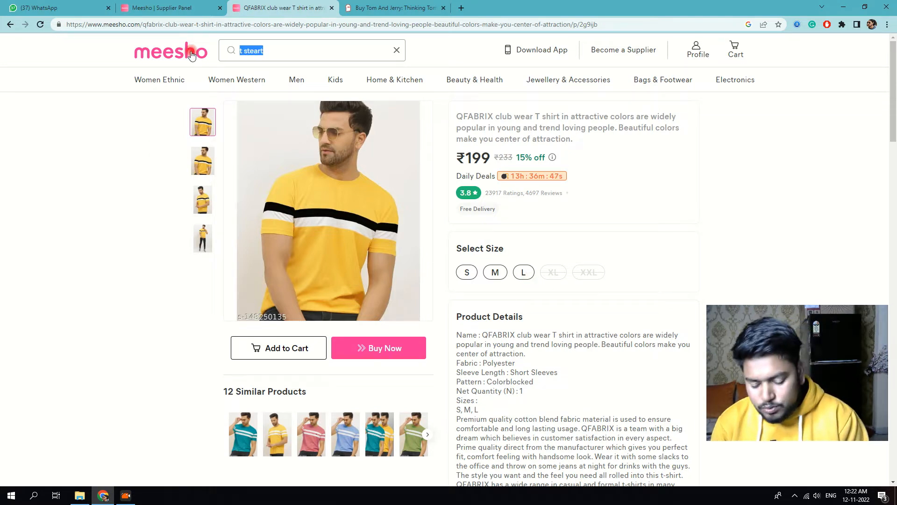
type("suit")
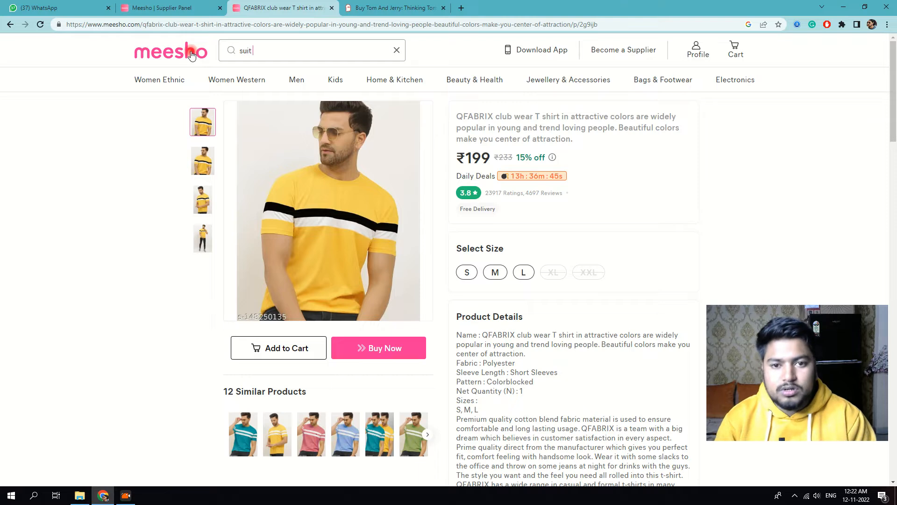
key("Return")
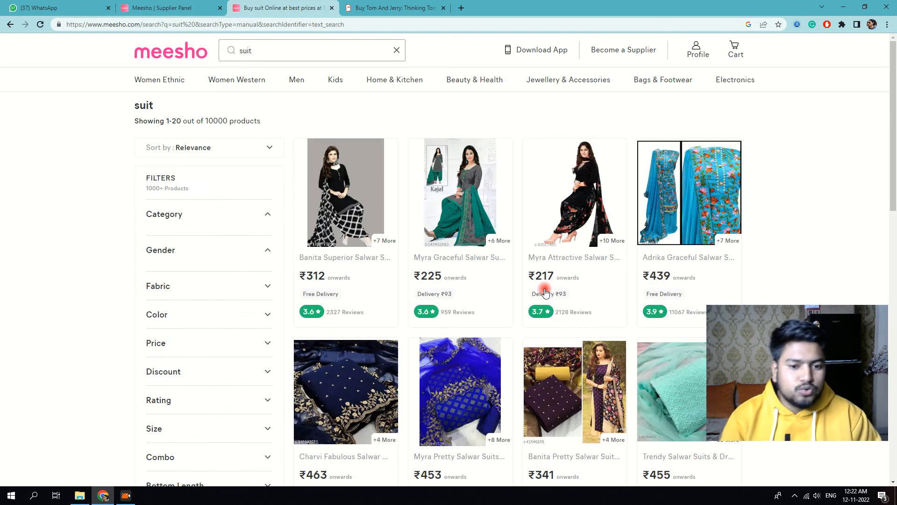
left_click(440, 223)
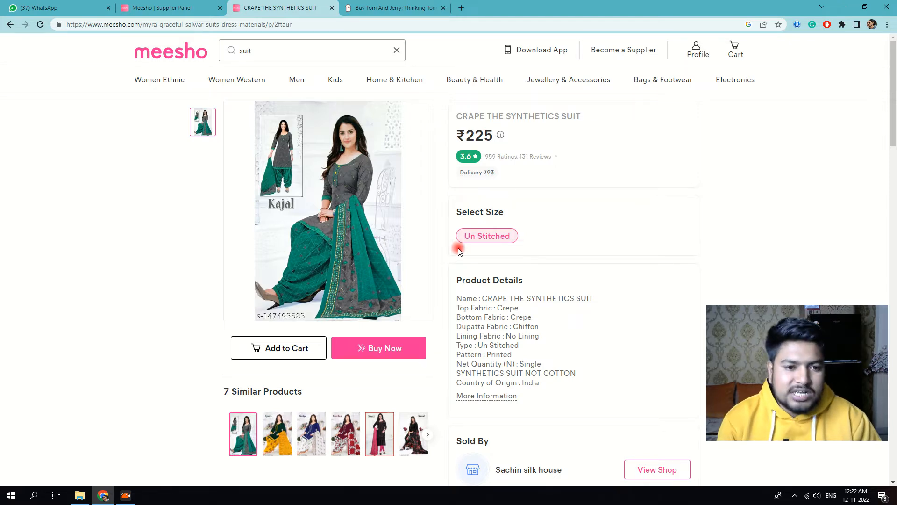
- Examine the salwar suit's similar products, seller details, and customer ratings and reviews
scroll(331, 369, "down", 4)
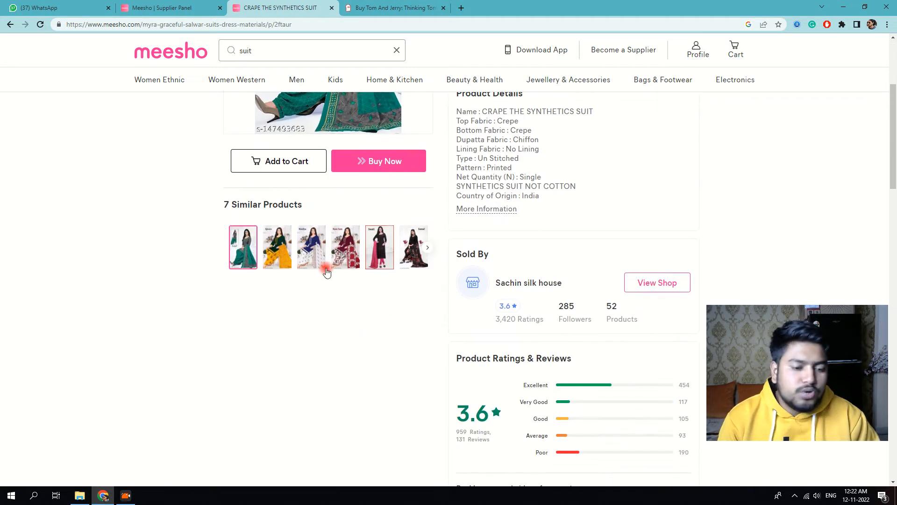
left_click(428, 247)
left_click(430, 248)
scroll(445, 228, "down", 4)
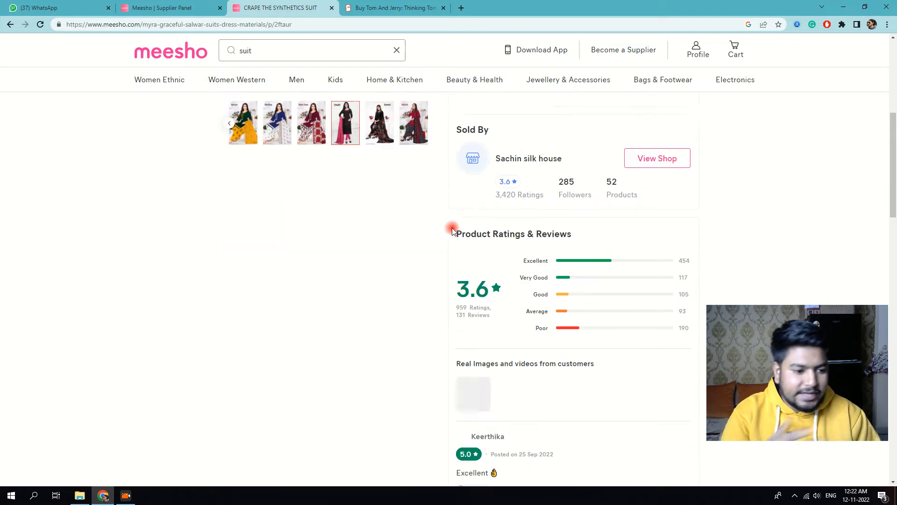
scroll(498, 303, "down", 4)
scroll(326, 182, "up", 12)
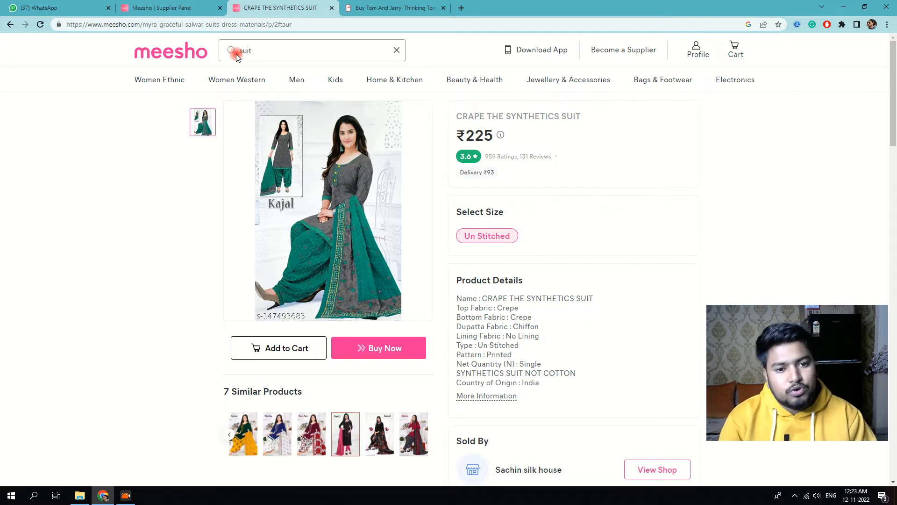
mouse_move(225, 81)
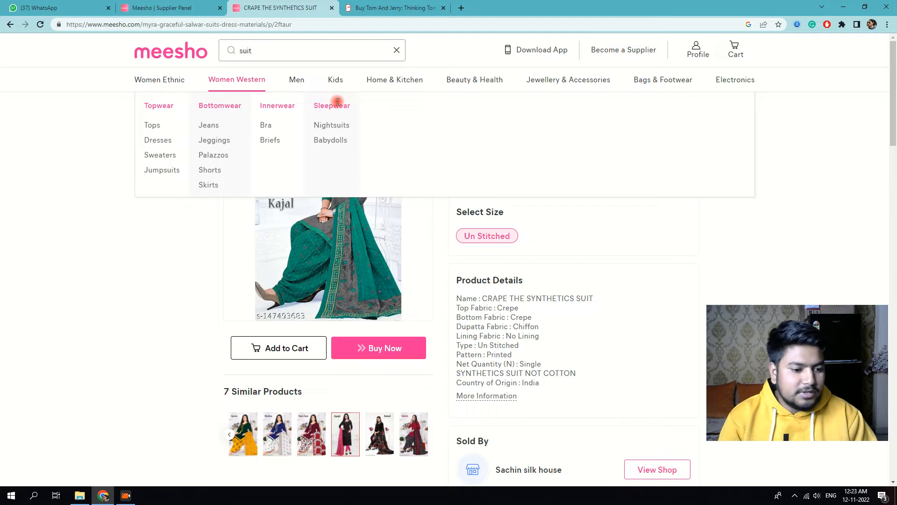
- Switch to The Souled Store's Tom And Jerry: Thinking Tom T-shirt page and examine its price, photos and product details
left_click(394, 8)
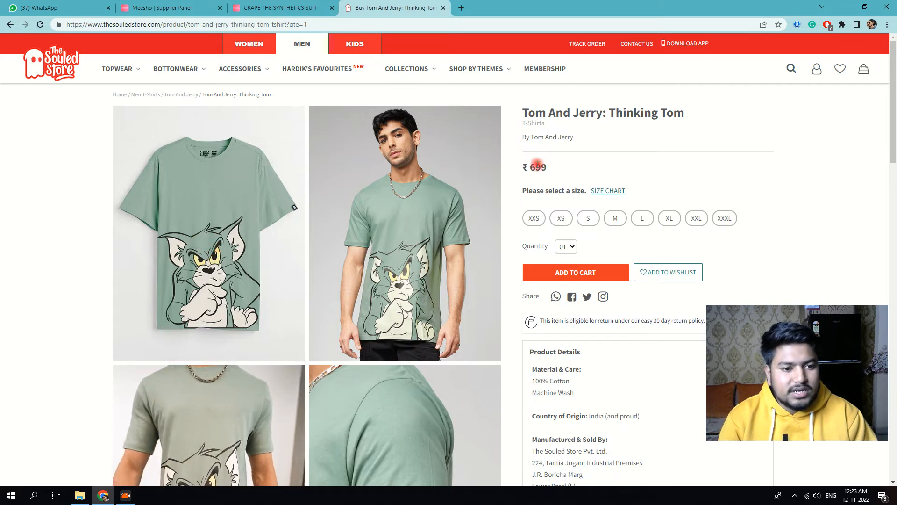
left_click(545, 169)
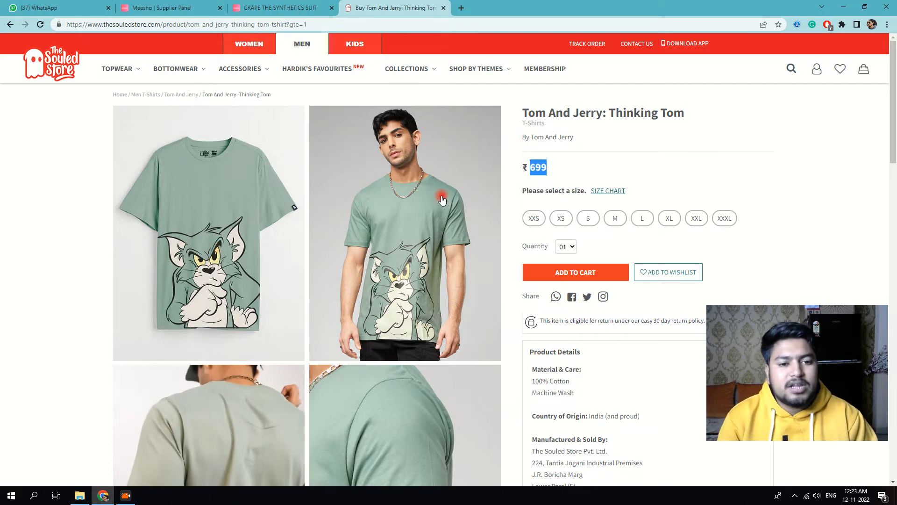
scroll(434, 202, "down", 3)
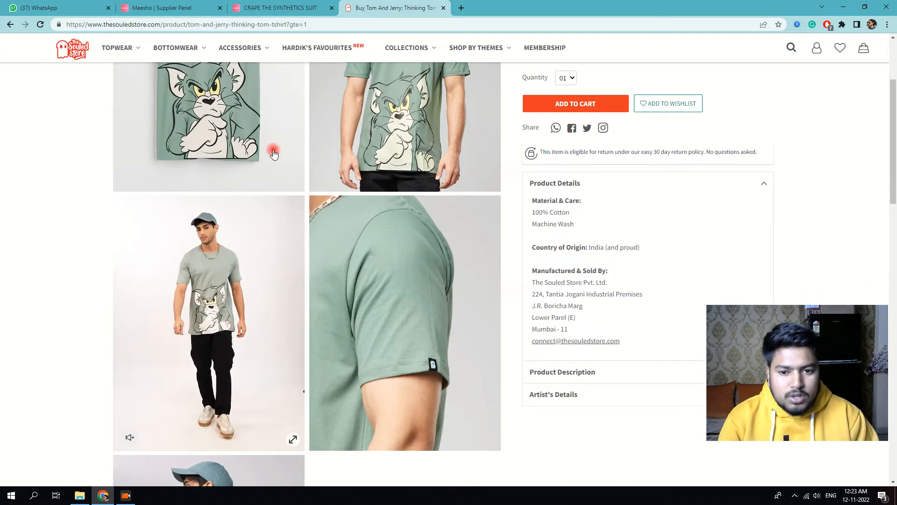
scroll(274, 153, "up", 3)
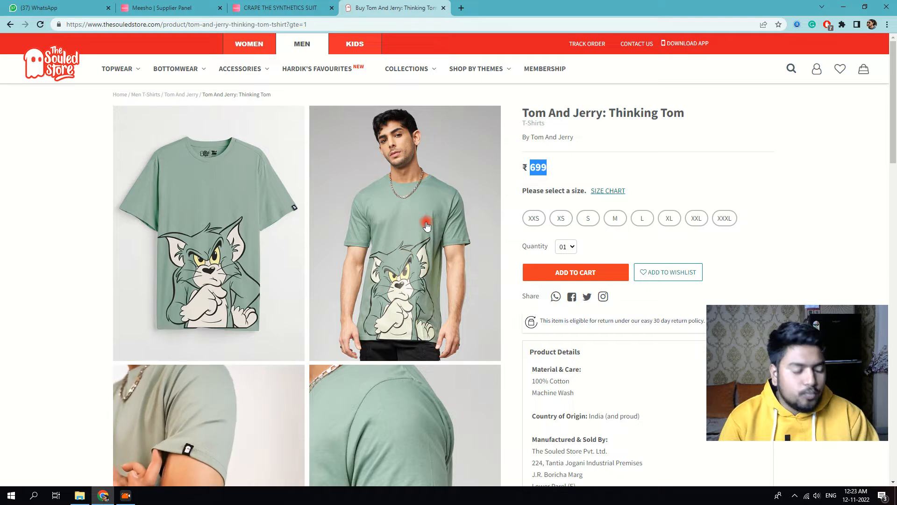
scroll(426, 226, "down", 3)
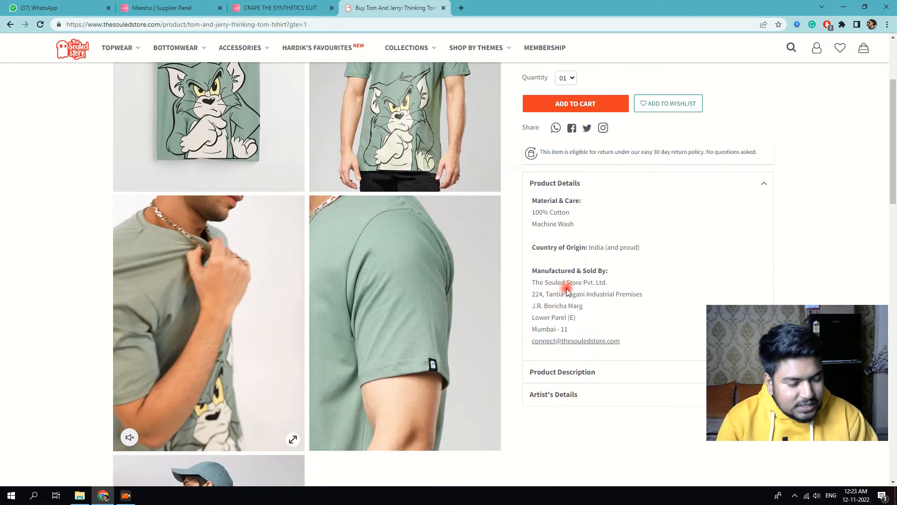
scroll(566, 290, "down", 2)
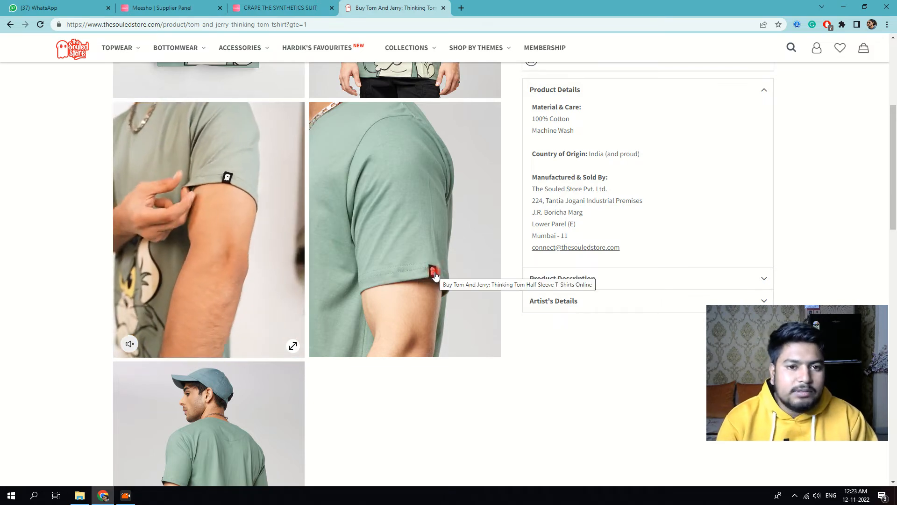
scroll(435, 274, "down", 3)
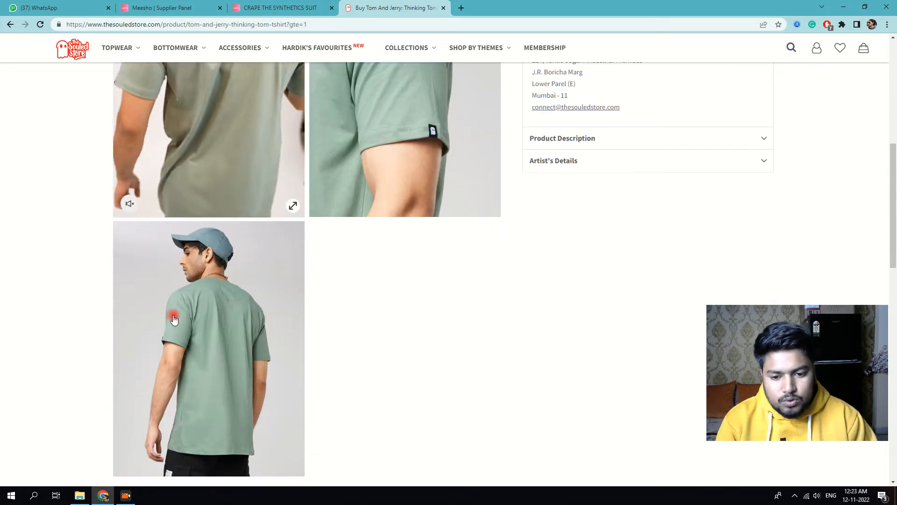
scroll(280, 351, "down", 1)
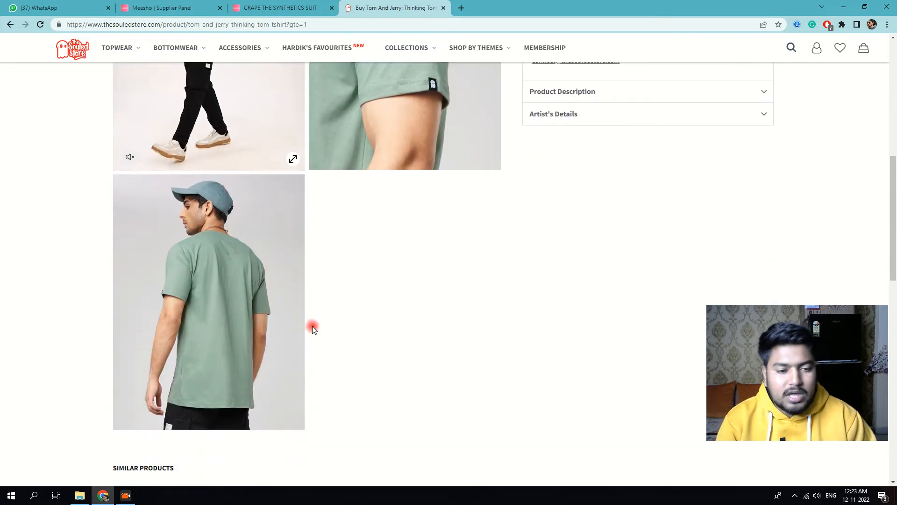
scroll(236, 299, "down", 3)
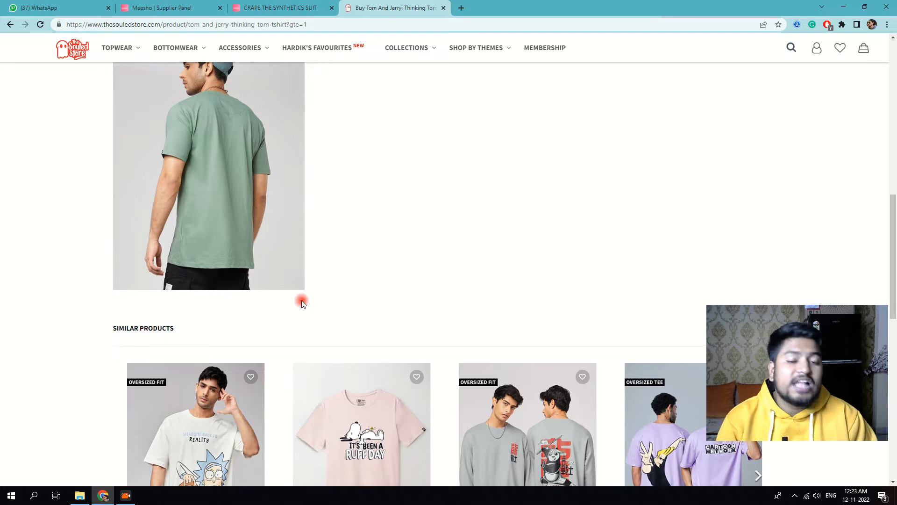
scroll(301, 305, "up", 12)
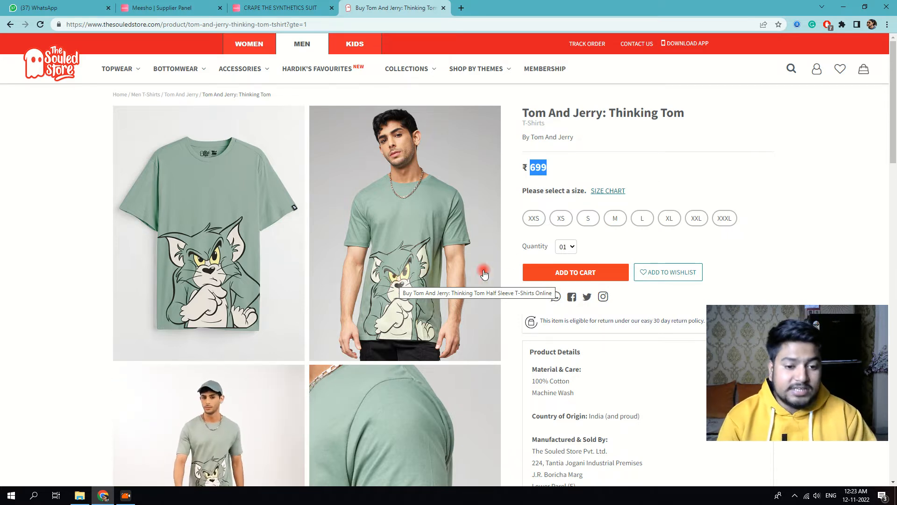
- Return to the Meesho Supplier Panel and start adding a single catalog
left_click(275, 7)
left_click(184, 5)
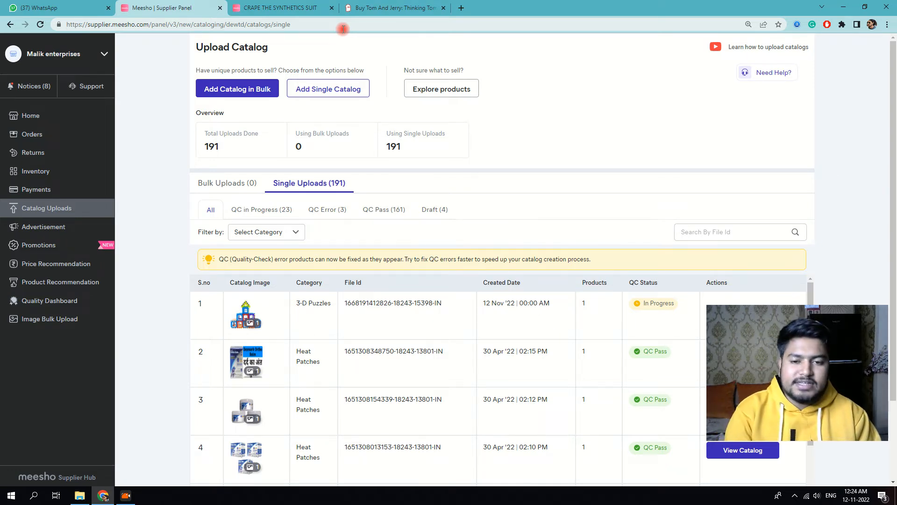
left_click(324, 91)
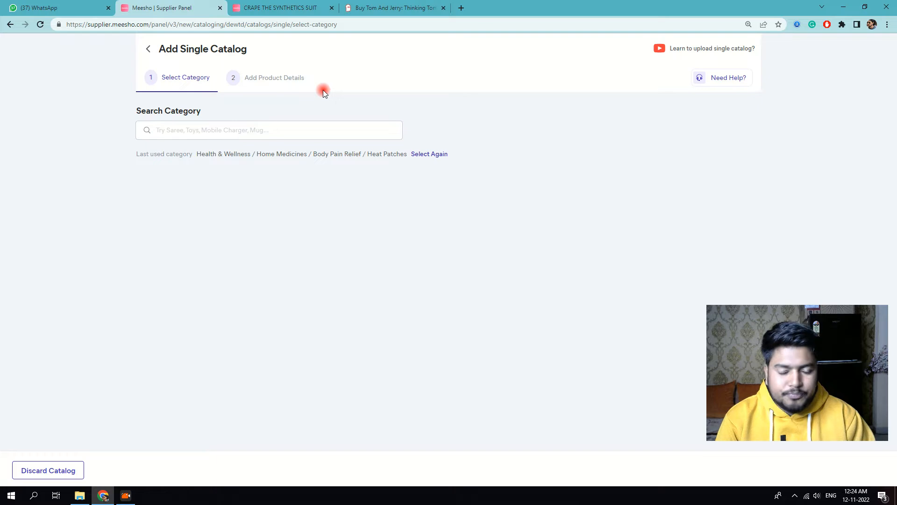
- Try to find the T-shirt category by searching for "t shart"
left_click(232, 129)
type("t shert")
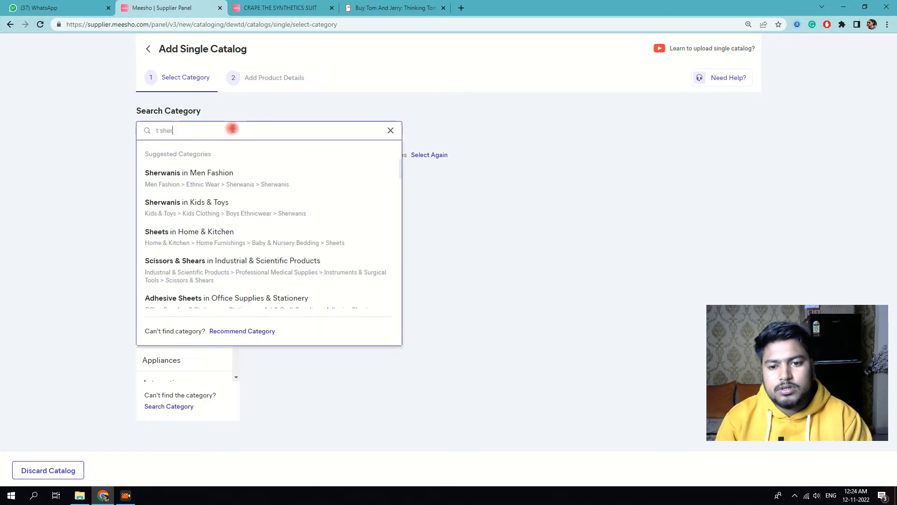
key("BackSpace")
key("BackSpace")
type("art")
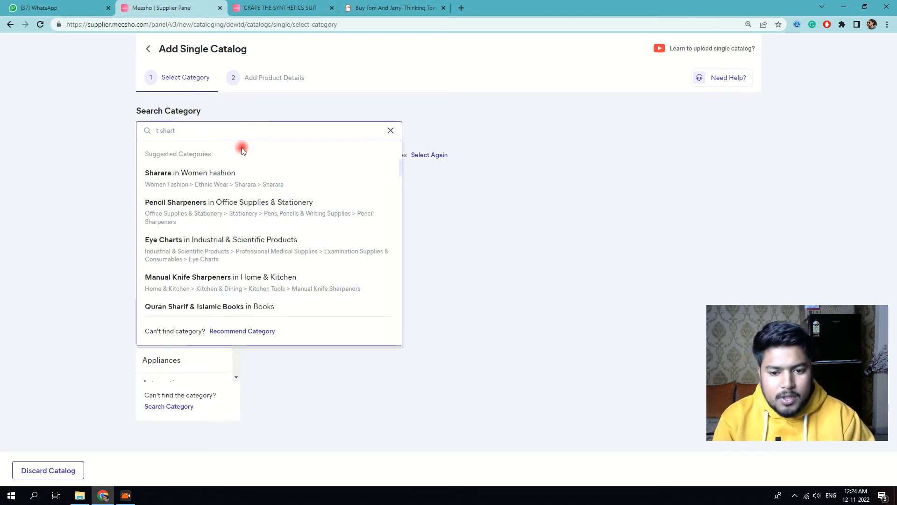
- Revisit the Tom and Jerry T-shirt and salwar suit product pages and return to the supplier panel
left_click(355, 8)
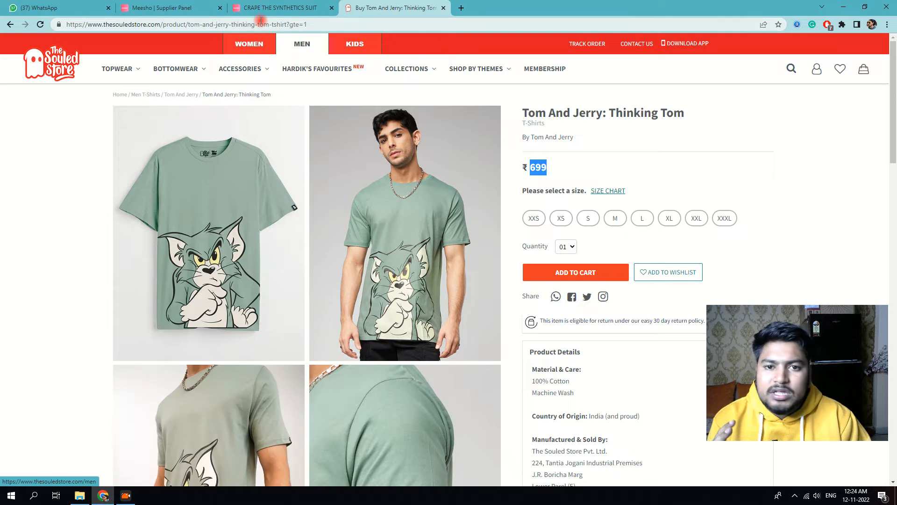
left_click(282, 9)
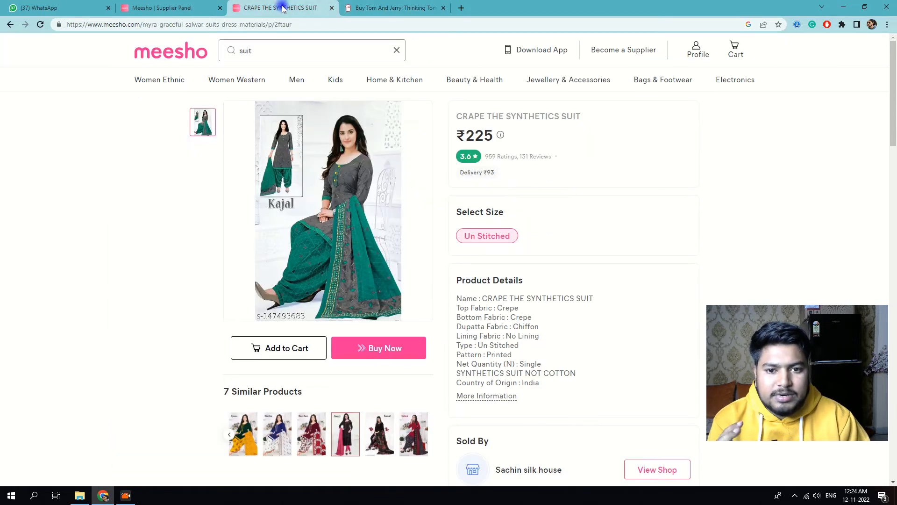
left_click(205, 3)
- Search the categories for "t shirt" and select Shirts in Men Fashion under Western Wear, Top Wear
key("BackSpace")
key("BackSpace")
key("BackSpace")
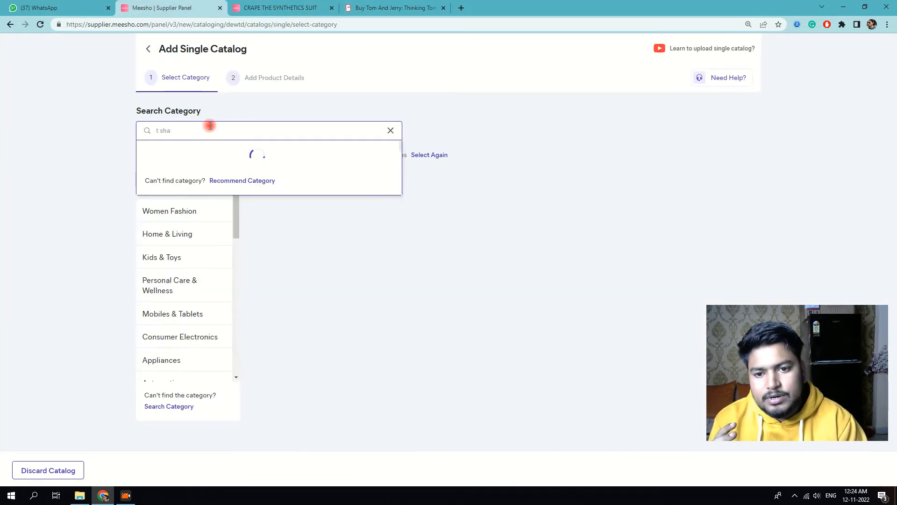
type("irt")
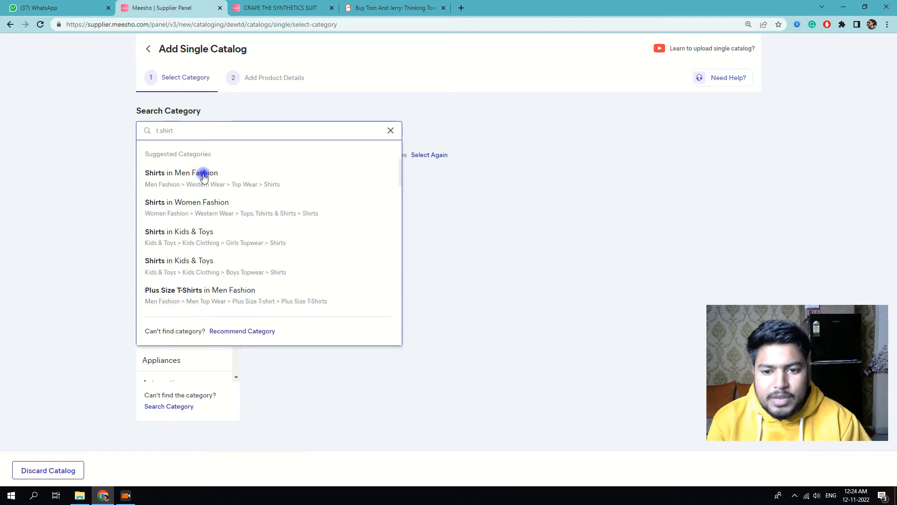
left_click(217, 181)
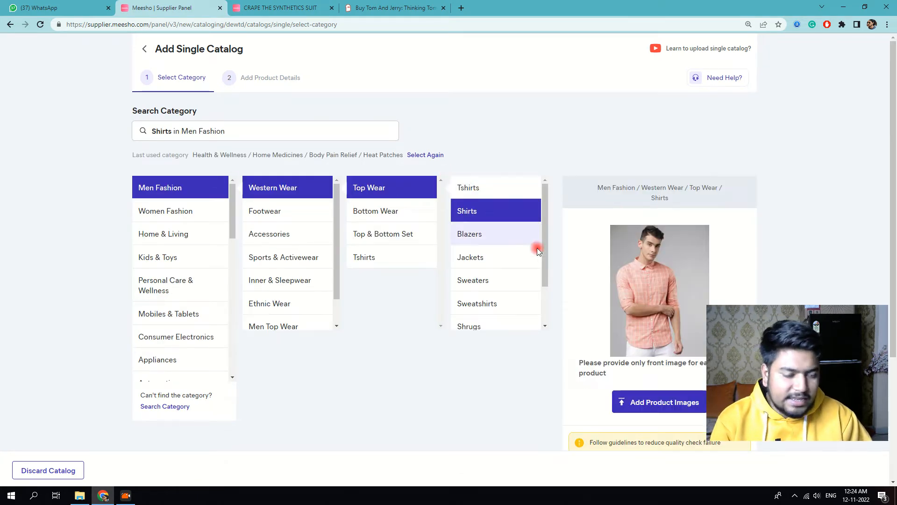
- Change the catalog category to Tshirts in Men Fashion under Western Wear, Top Wear
left_click(473, 235)
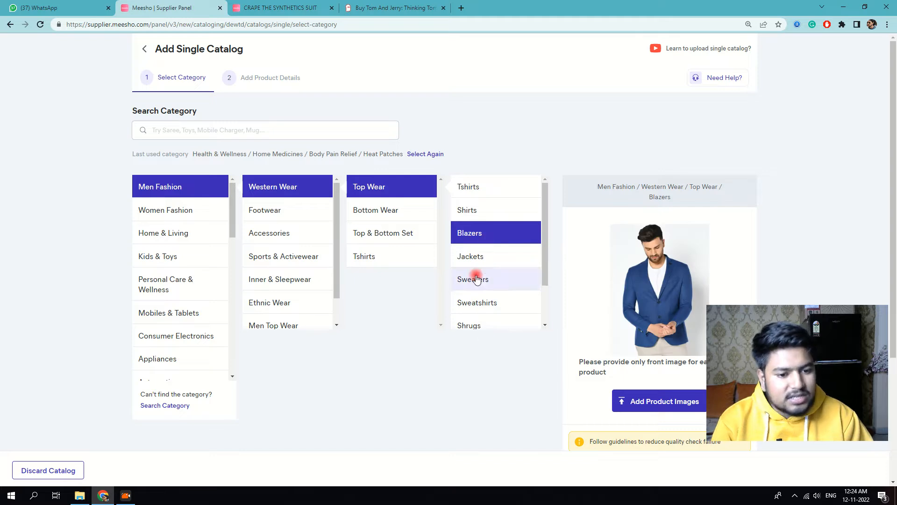
left_click(480, 213)
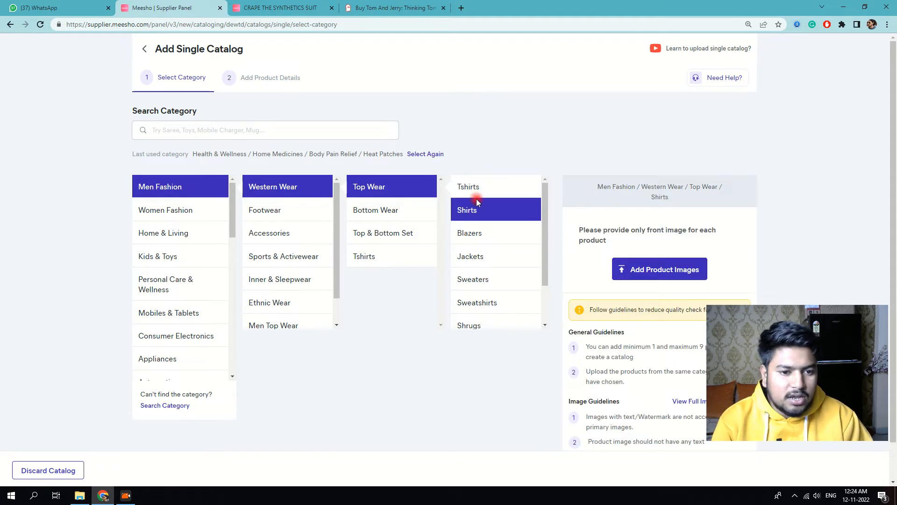
left_click(476, 187)
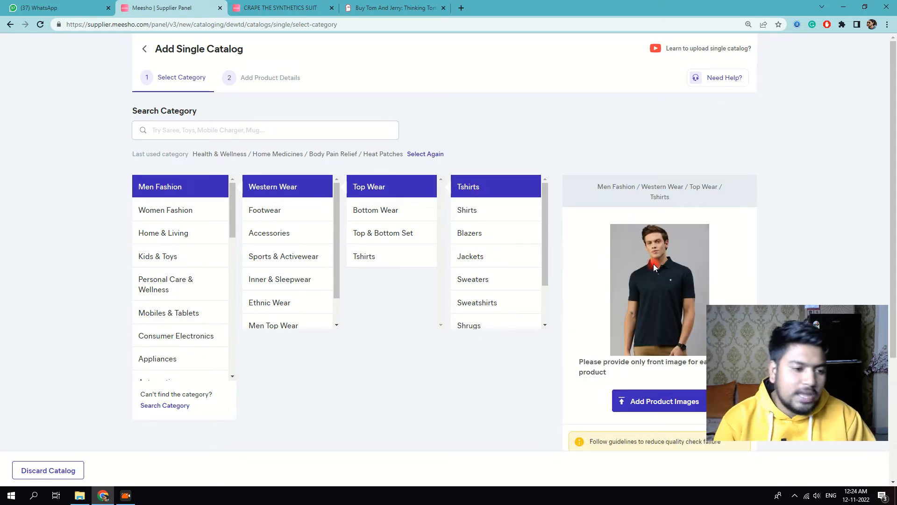
- Upload the front images 61yBCMmuI4L._UL1440_, gildan-5000-tee-t-shirt.ca-antique-jade-dome__19096 and hmgoepprod as three products and continue to the product details
left_click(682, 411)
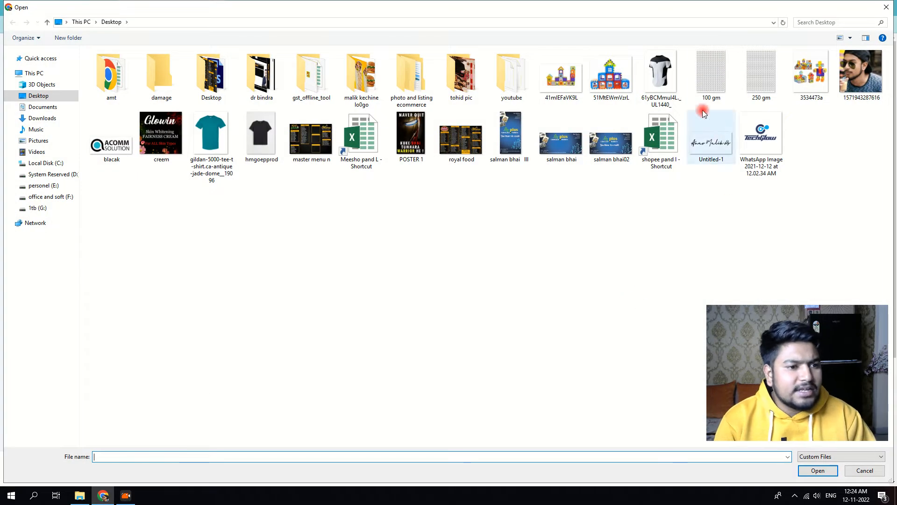
left_click(660, 77)
left_click(223, 143, "ctrl")
left_click(260, 138, "ctrl")
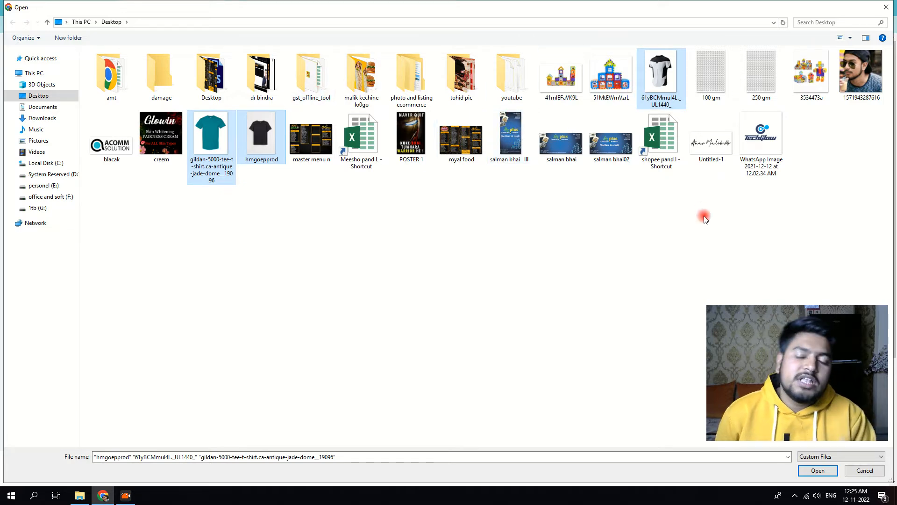
left_click(789, 382)
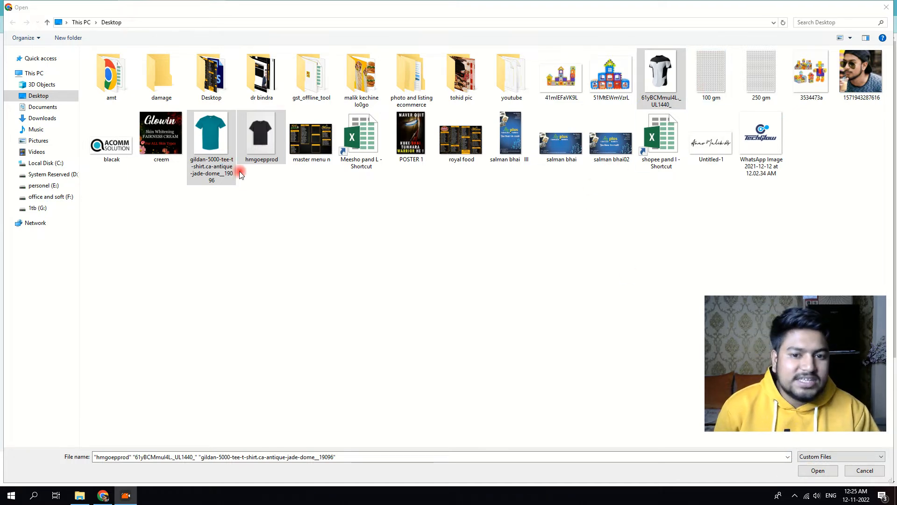
left_click(823, 472)
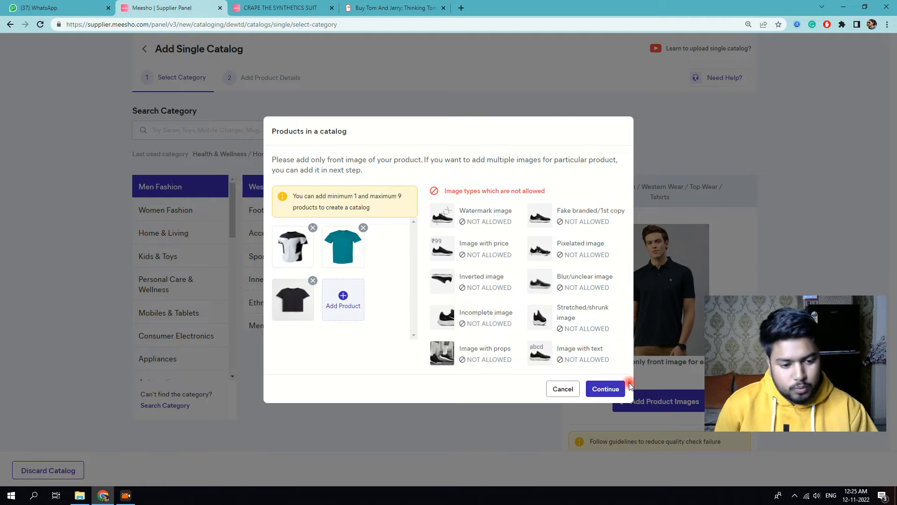
left_click(605, 389)
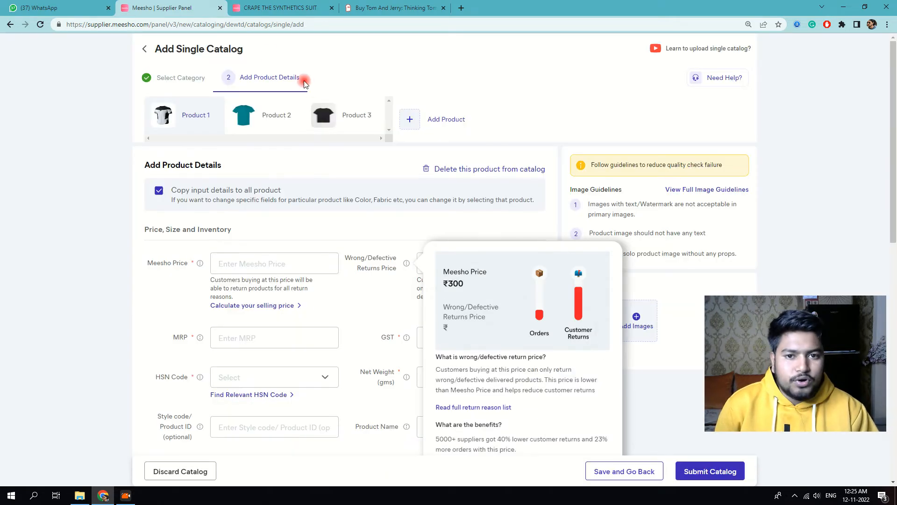
- Return to the suit search results on the Meesho store and examine the Banita salwar suit listing and its similar products
left_click(275, 5)
key("alt+Left")
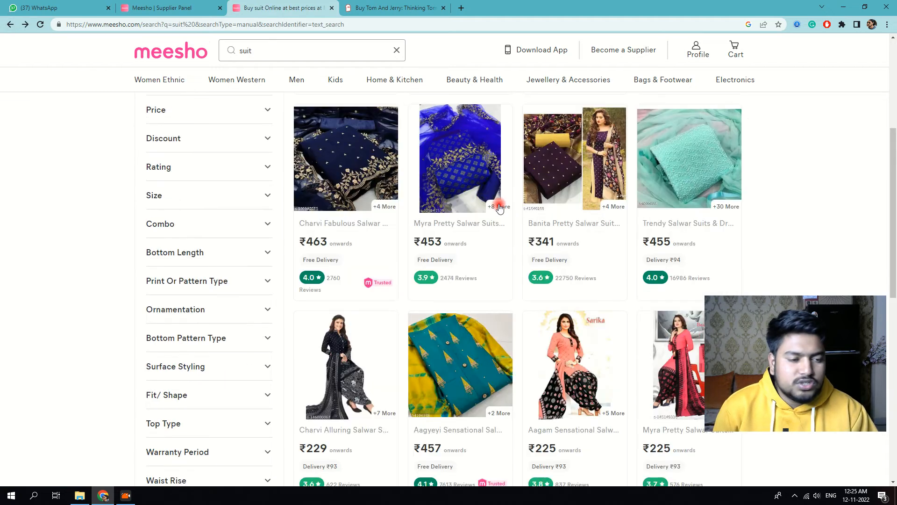
left_click(589, 179)
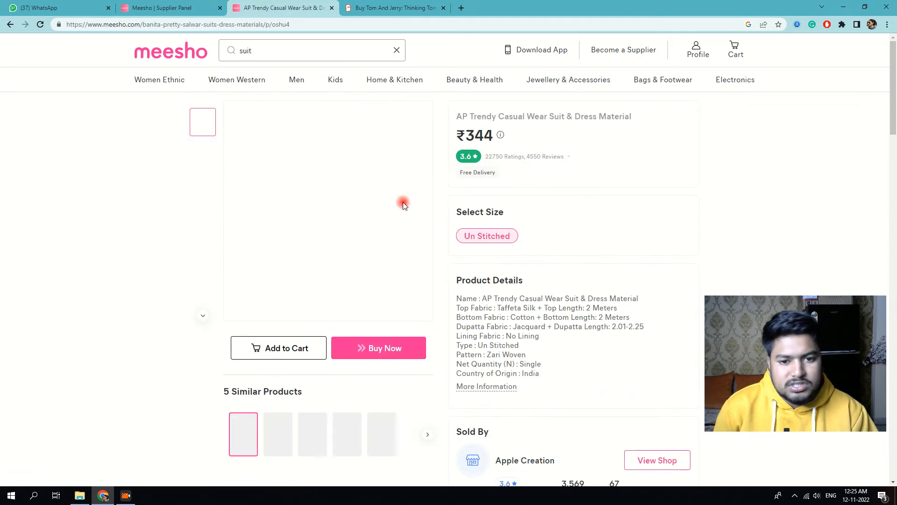
scroll(346, 231, "down", 2)
scroll(335, 197, "up", 2)
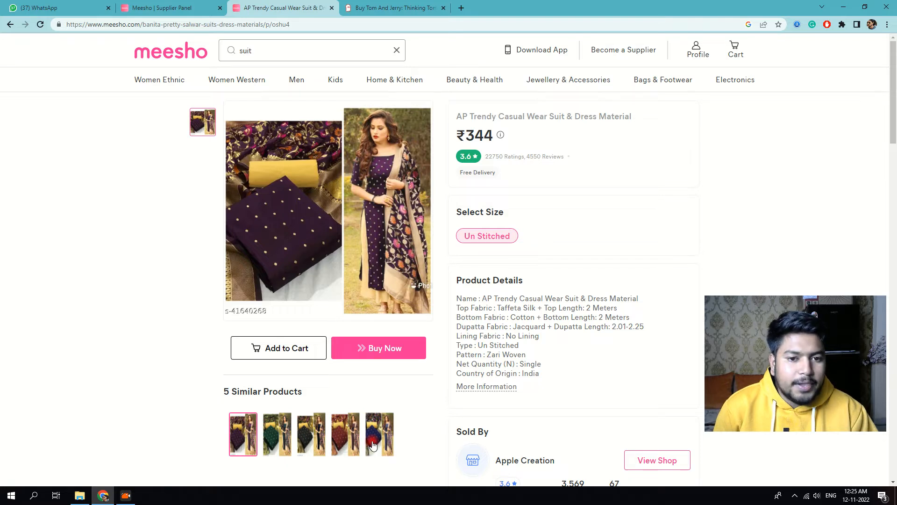
- Switch back to the supplier panel and look through the product details form for Product 1
left_click(193, 9)
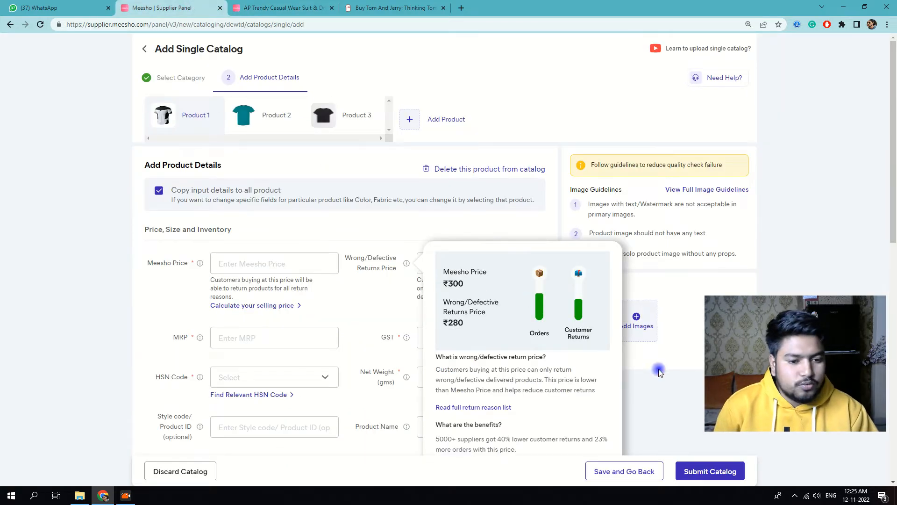
scroll(499, 365, "down", 5)
left_click(518, 235)
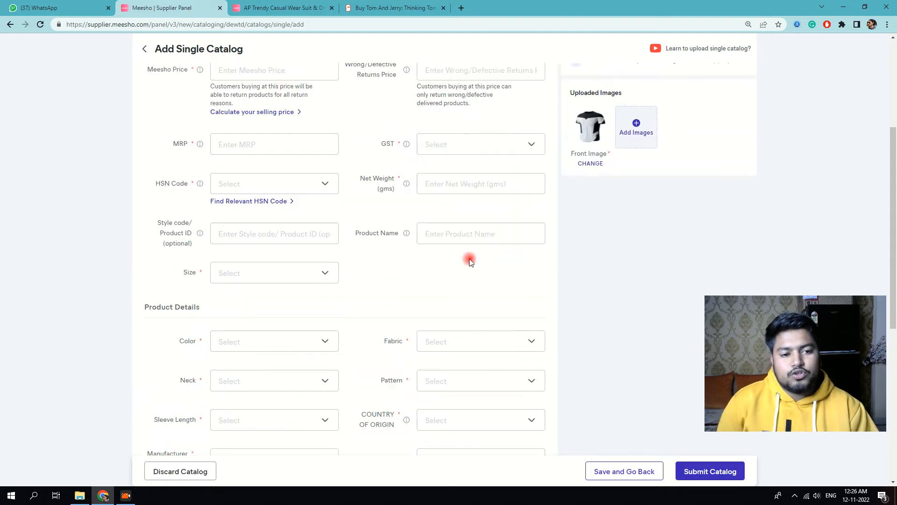
scroll(468, 258, "up", 5)
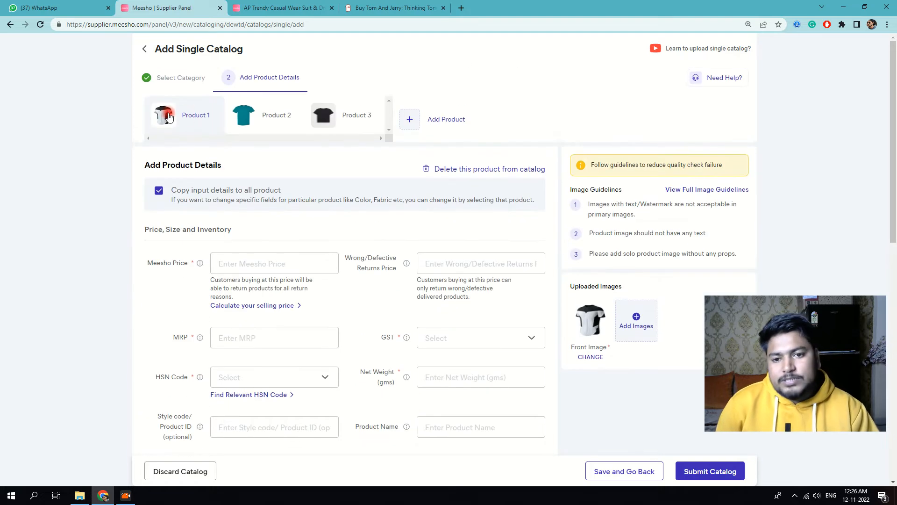
- Examine the product photos on the Tom And Jerry: Thinking Tom page and return to the supplier panel
left_click(360, 6)
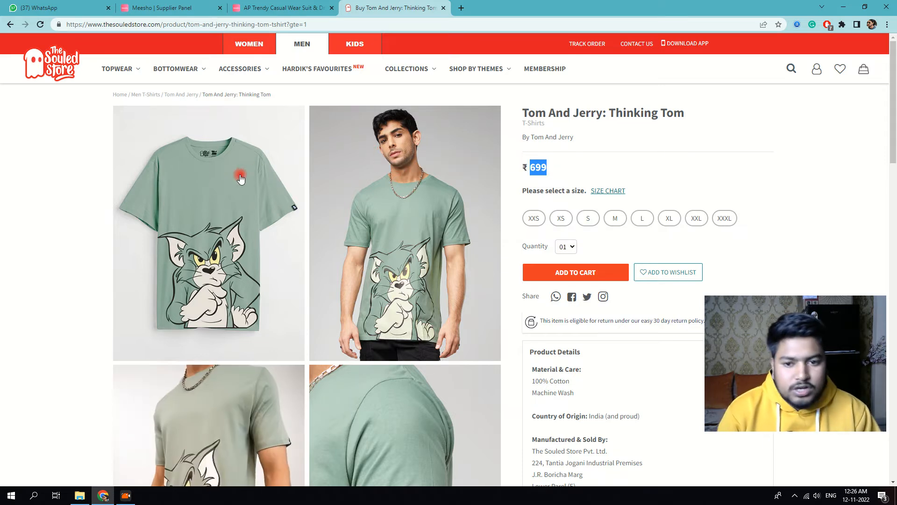
scroll(204, 264, "down", 3)
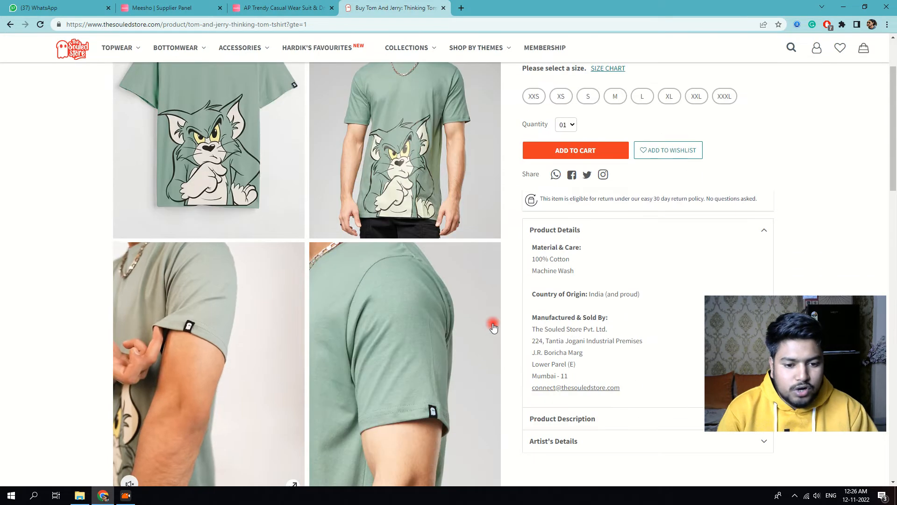
scroll(317, 330, "down", 5)
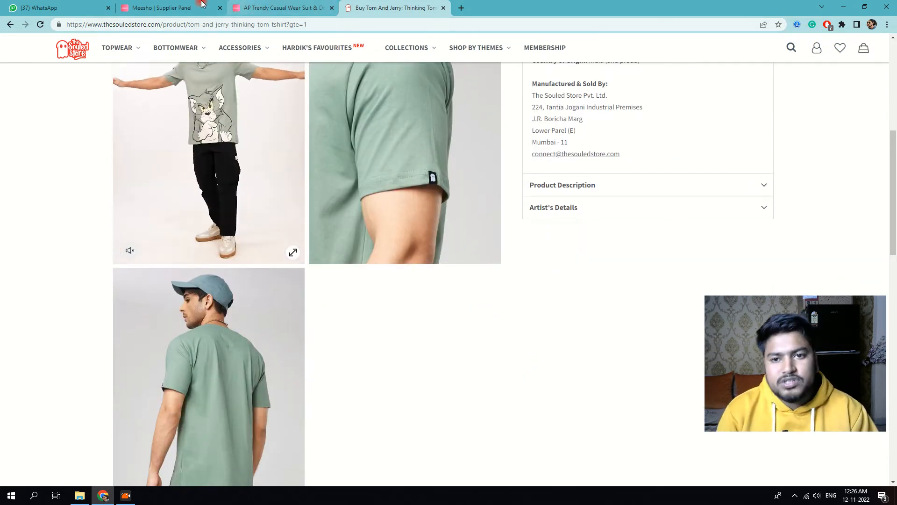
left_click(175, 7)
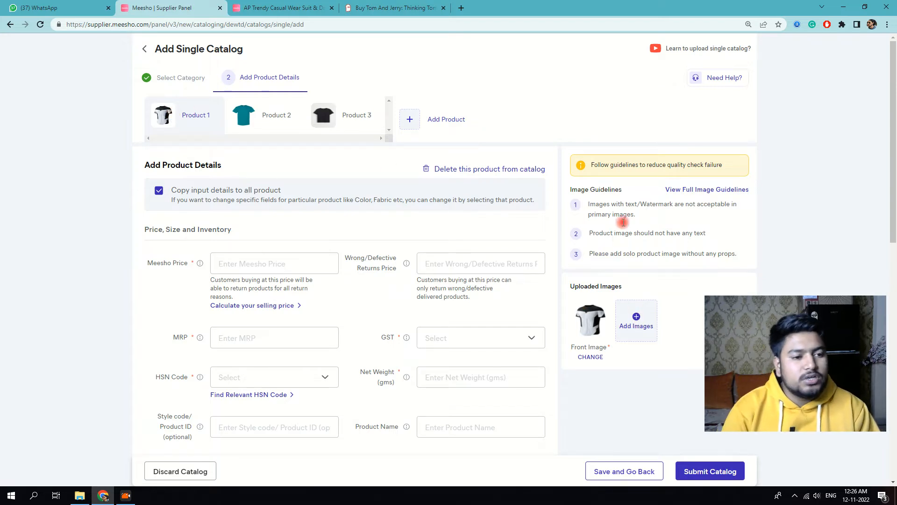
scroll(636, 322, "down", 2)
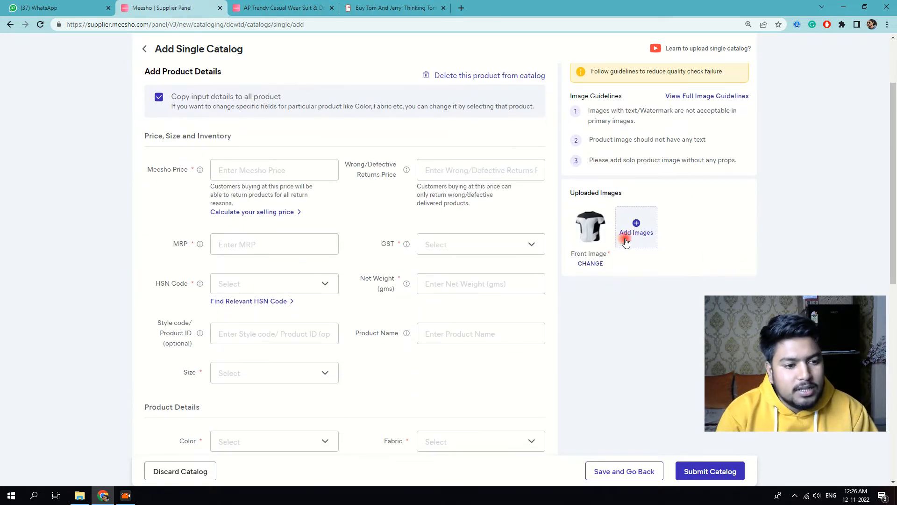
left_click(632, 233)
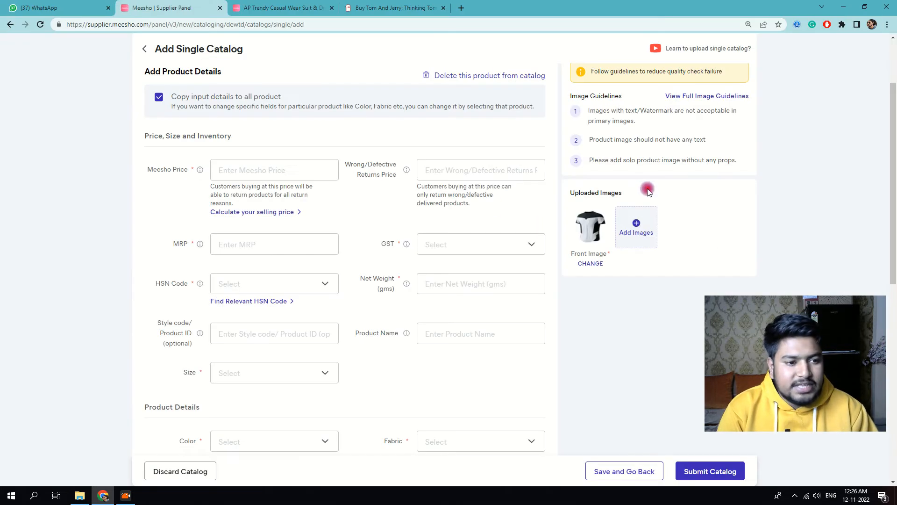
left_click(887, 7)
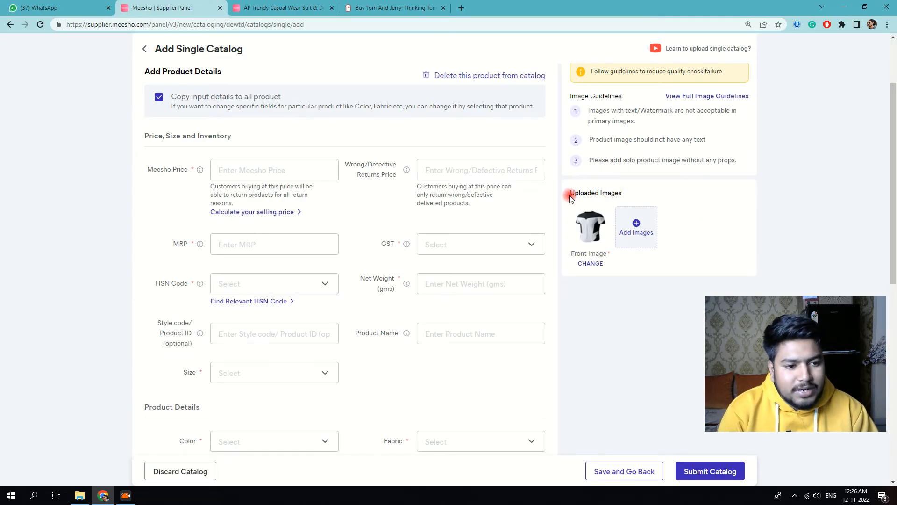
left_click_drag(567, 193, 627, 194)
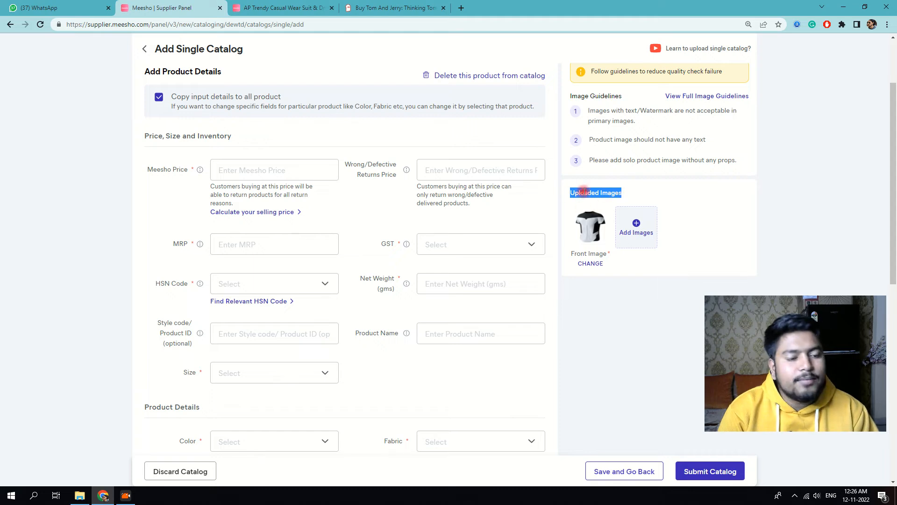
scroll(596, 189, "up", 2)
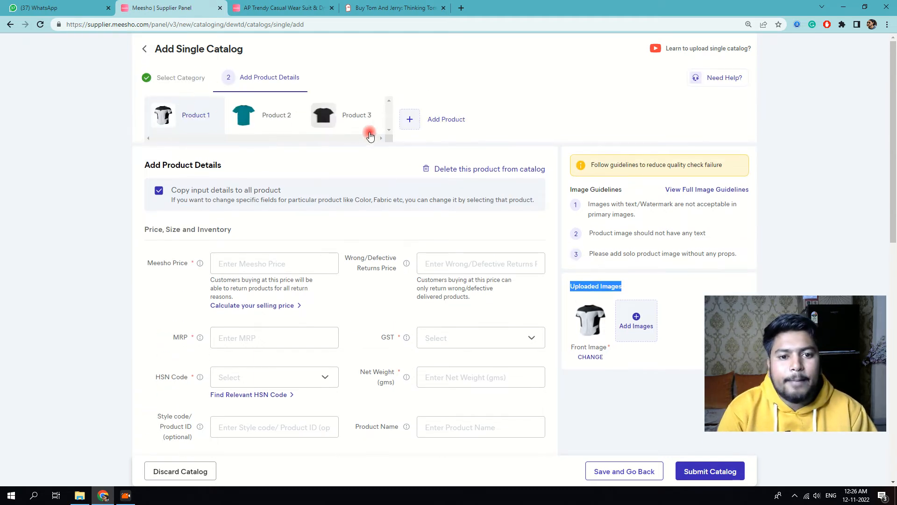
- Add a fourth product with the toy building blocks image, and delete that product from the catalog
left_click(403, 119)
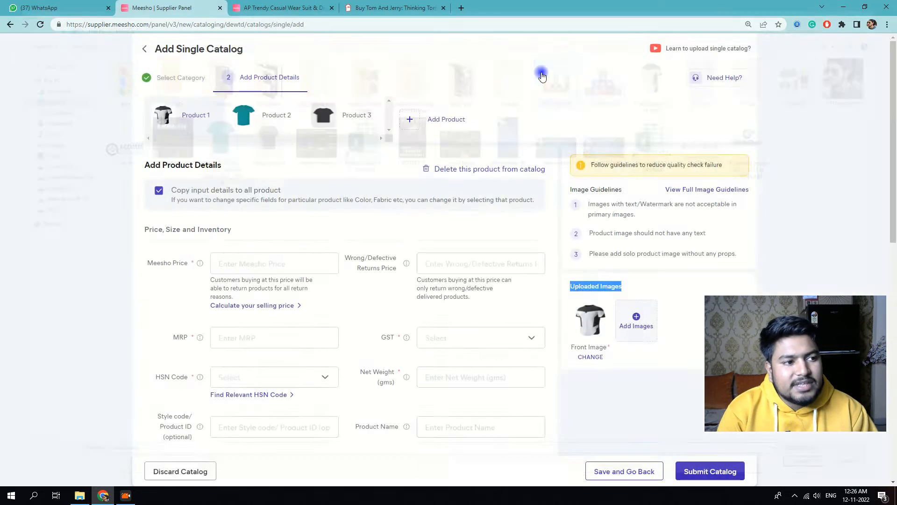
double_click(541, 75)
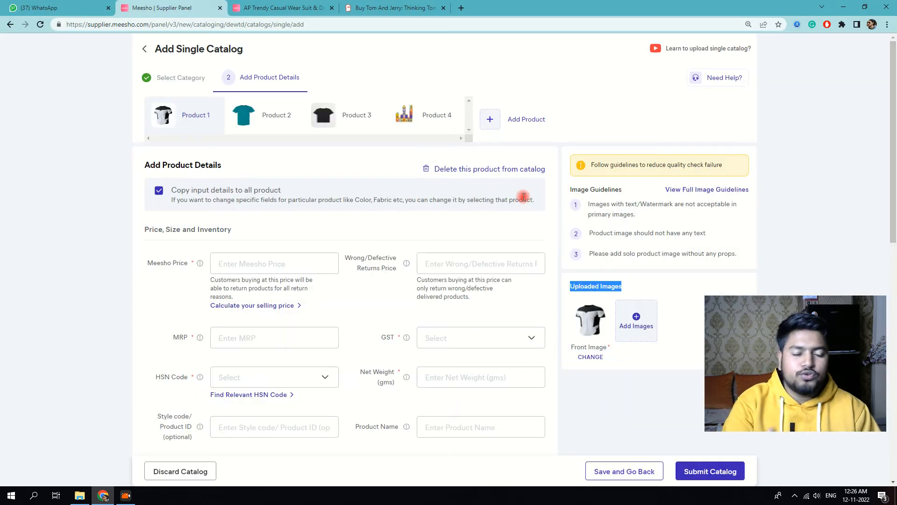
left_click(438, 116)
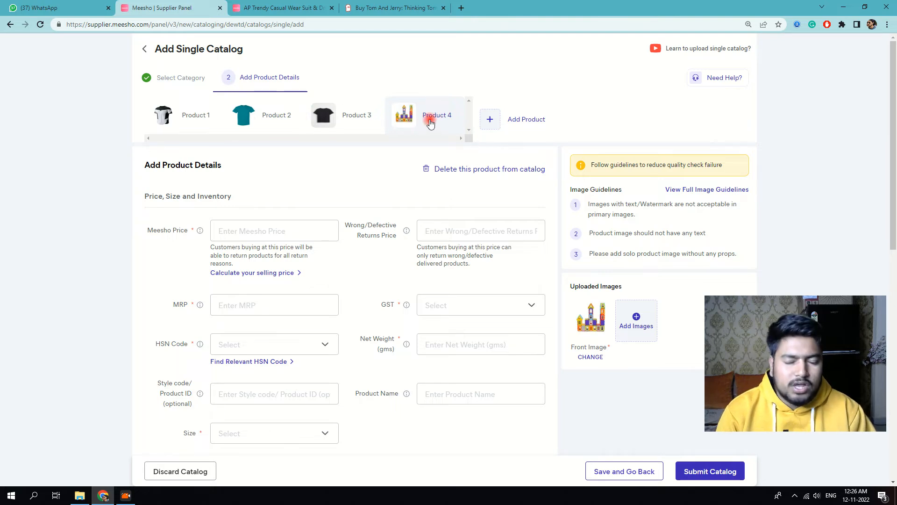
left_click(460, 171)
left_click(522, 282)
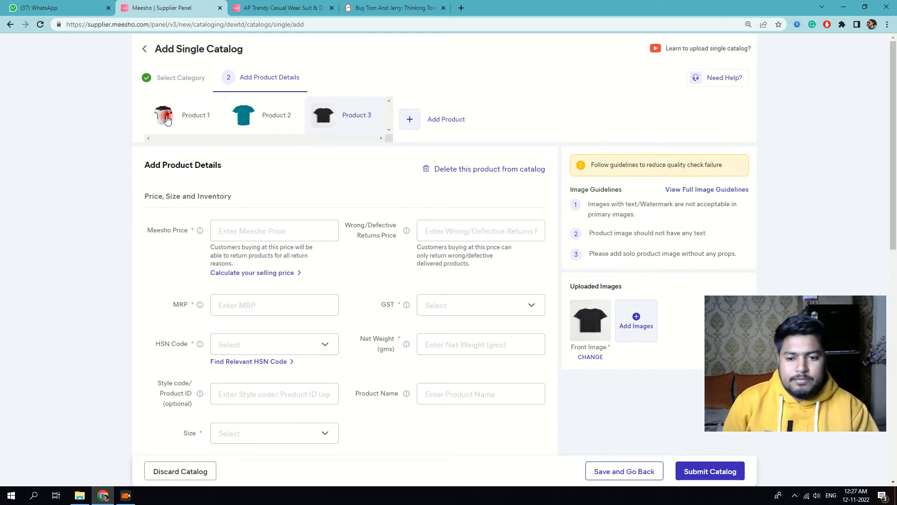
- Set Product 1's Meesho Price to 499 and accept the suggested Wrong/Defective Returns Price of 477
left_click(189, 117)
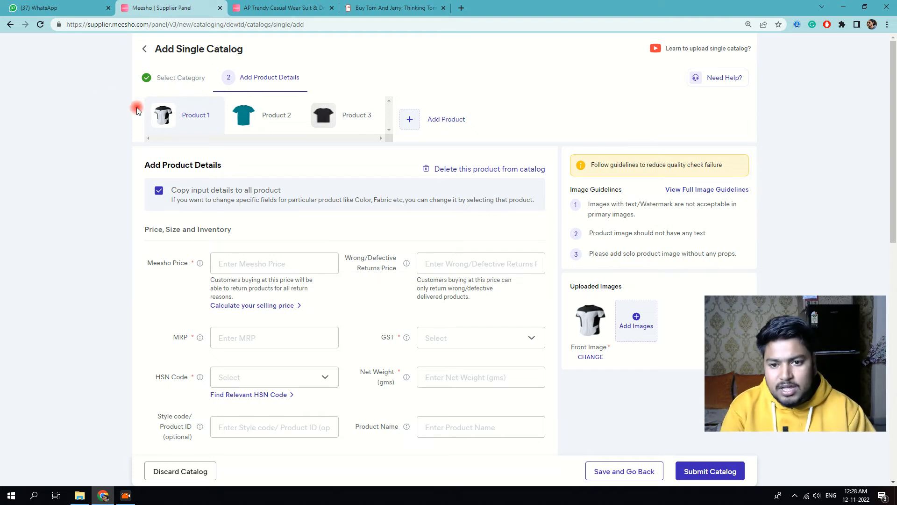
left_click(243, 268)
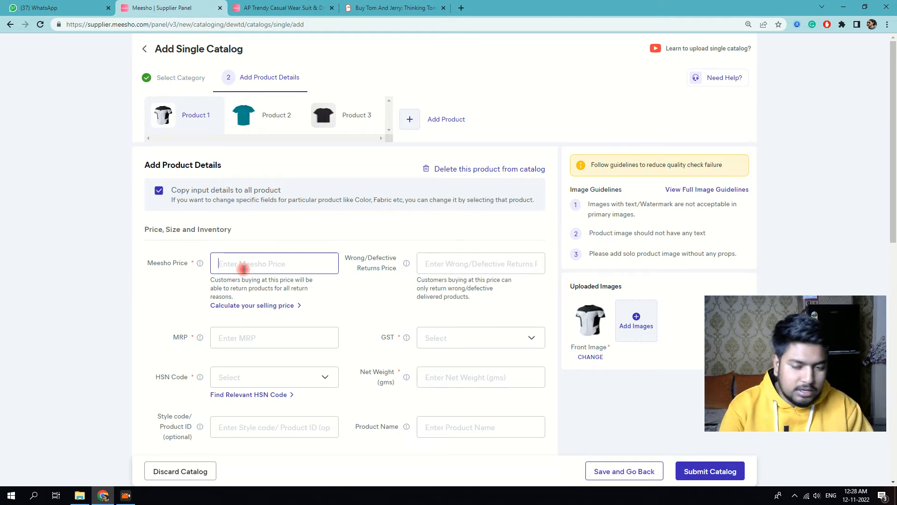
type("499")
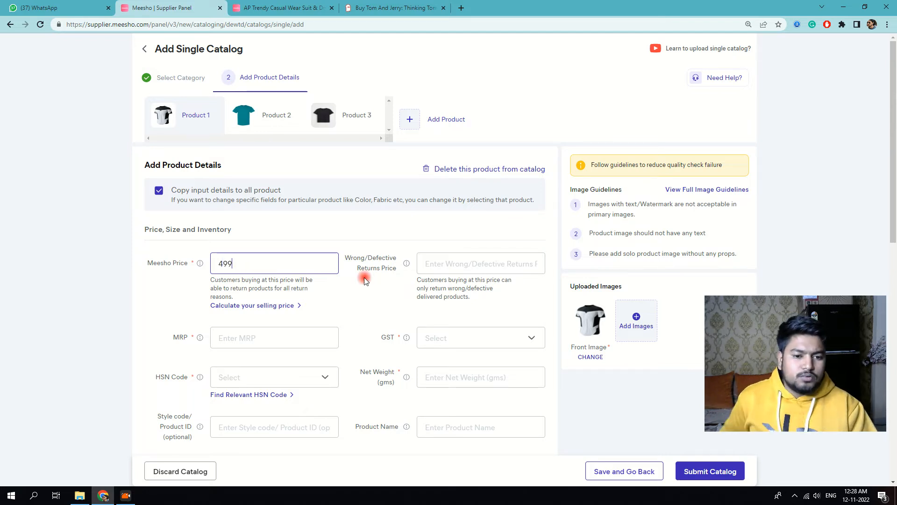
left_click(429, 261)
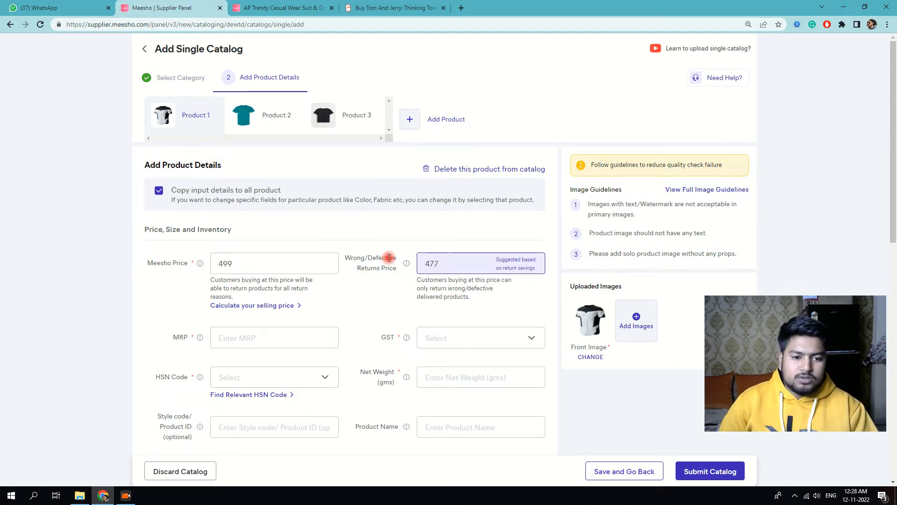
left_click(439, 279)
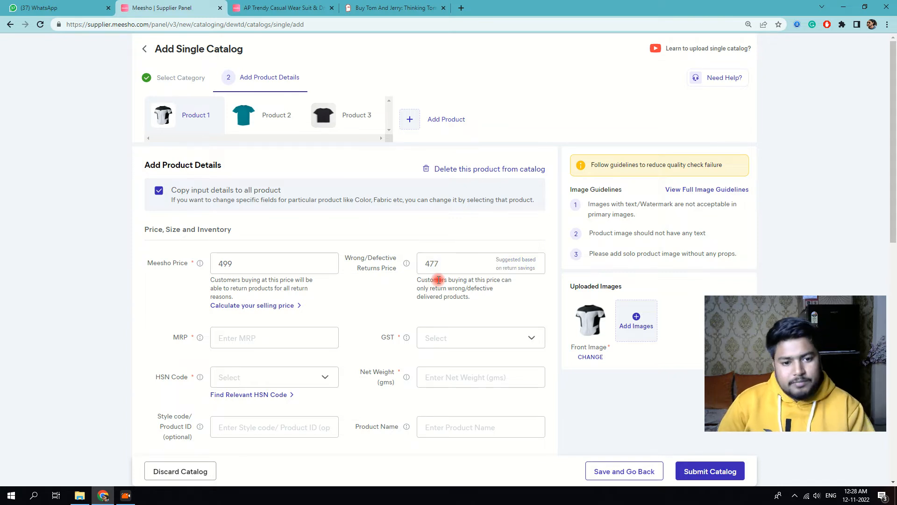
- Set Product 1's MRP to 599 and its GST rate to 5
scroll(340, 294, "down", 2)
left_click(250, 241)
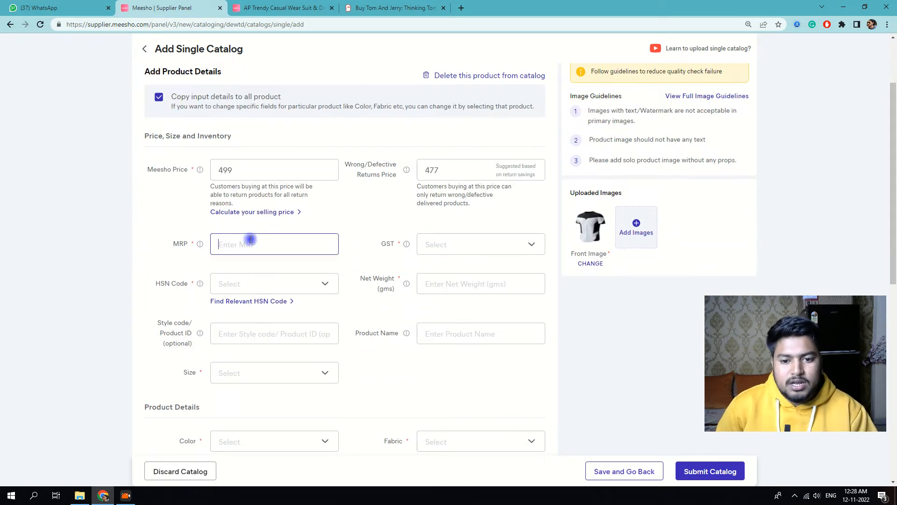
type("599")
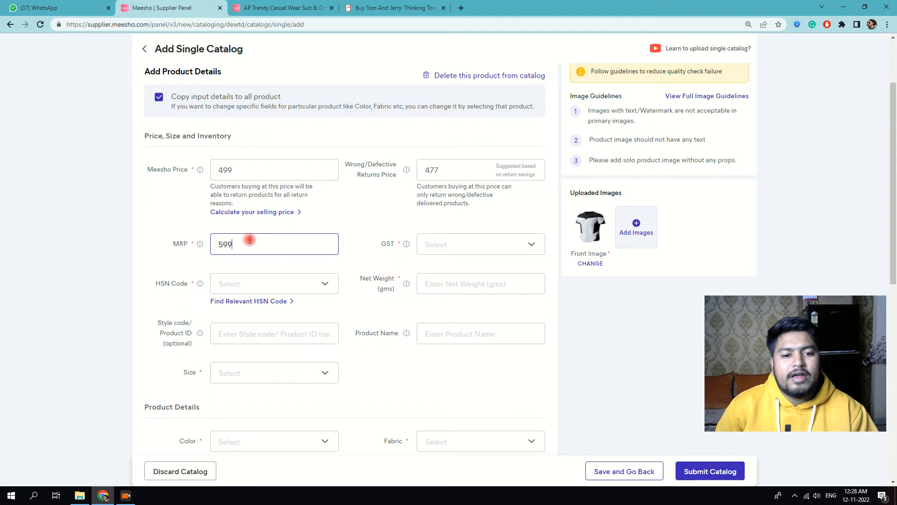
left_click(471, 243)
left_click(471, 243)
left_click(464, 243)
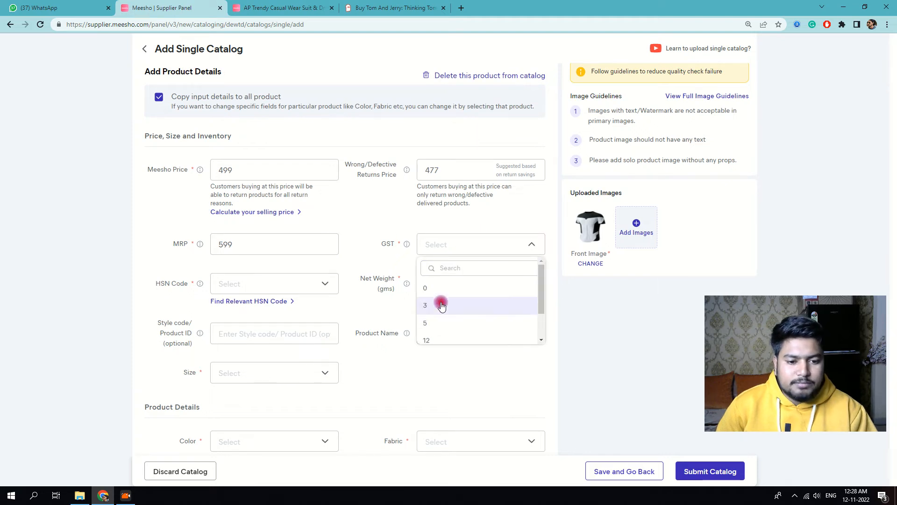
left_click(435, 322)
- Choose HSN code 61099020 for Product 1 and set its net weight to 200 grams
left_click(300, 283)
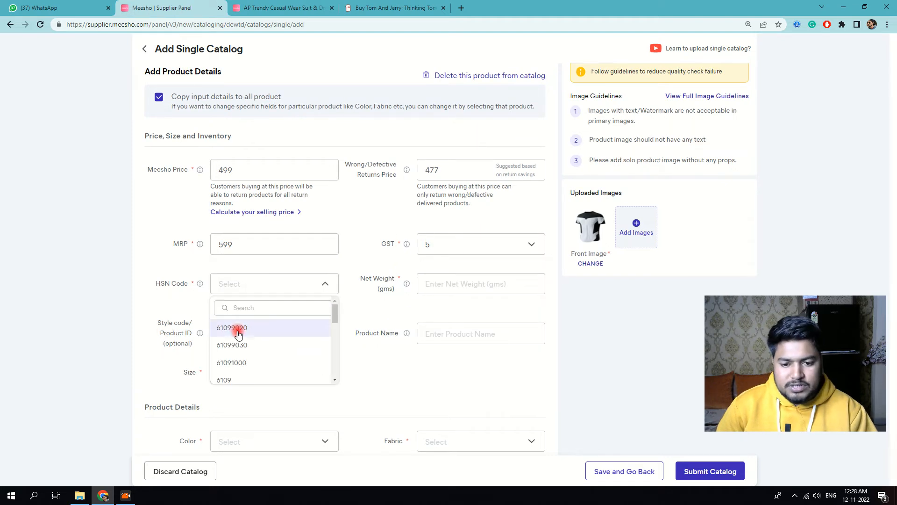
left_click(236, 327)
left_click(451, 286)
type("200")
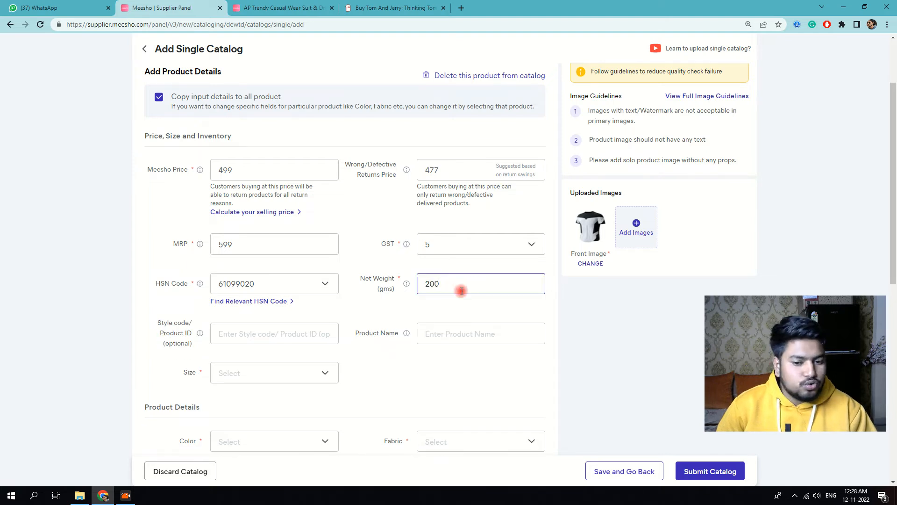
- Enter "black t 45" as Product 1's style code/product ID
scroll(310, 286, "down", 2)
left_click(266, 237)
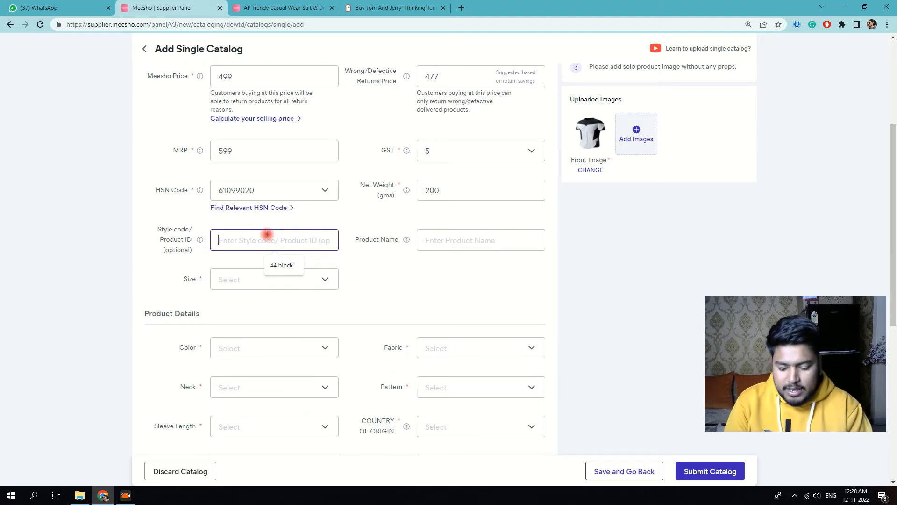
type("black ")
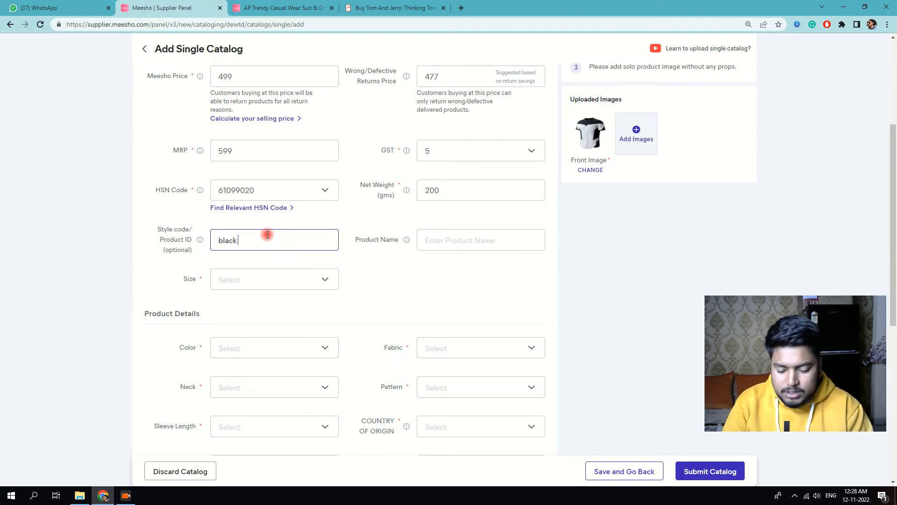
type("t 45")
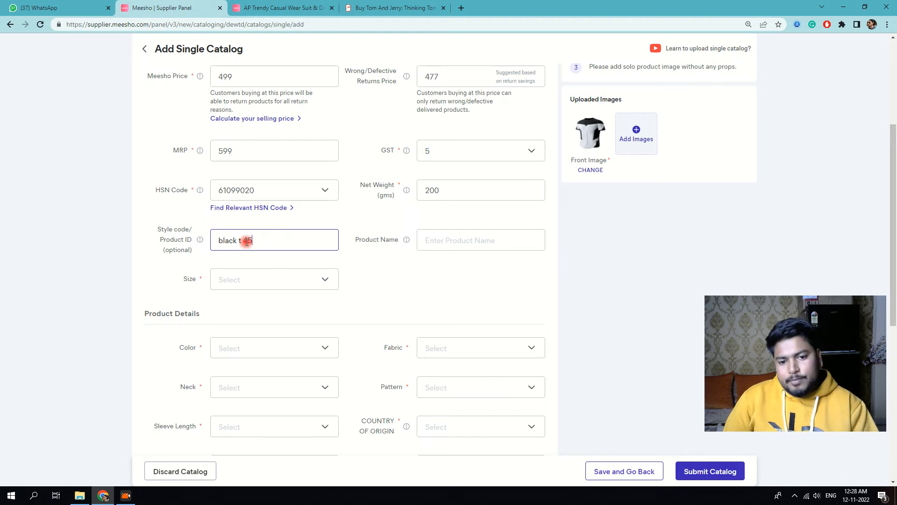
left_click(430, 240)
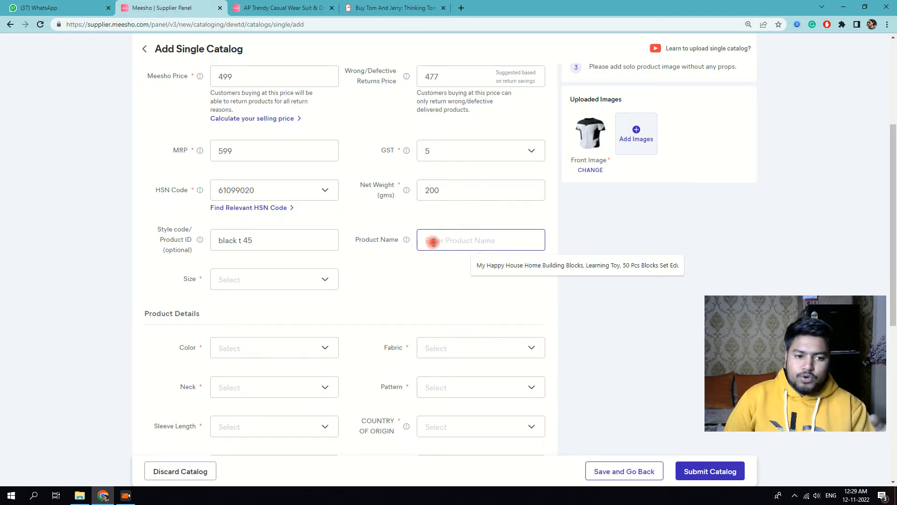
left_click(434, 241)
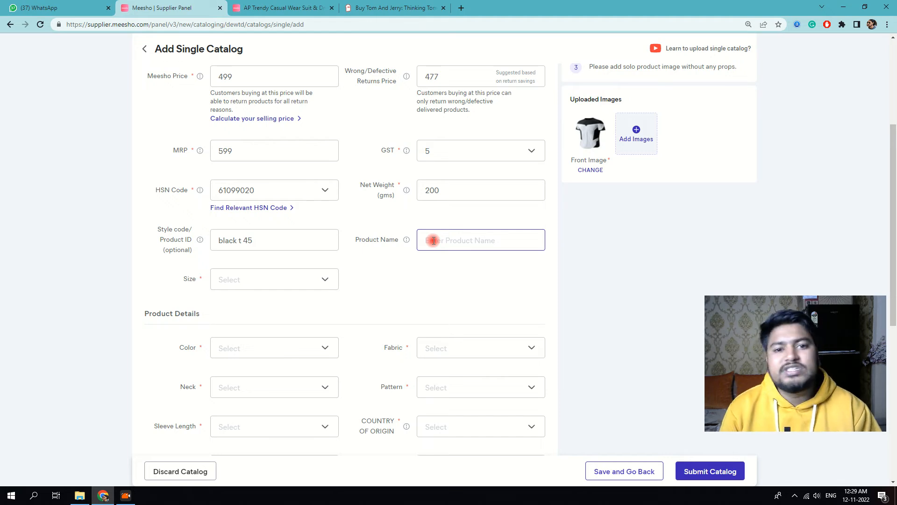
- Select sizes S, M and L for Product 1 and apply the selection
left_click(281, 279)
left_click(294, 304)
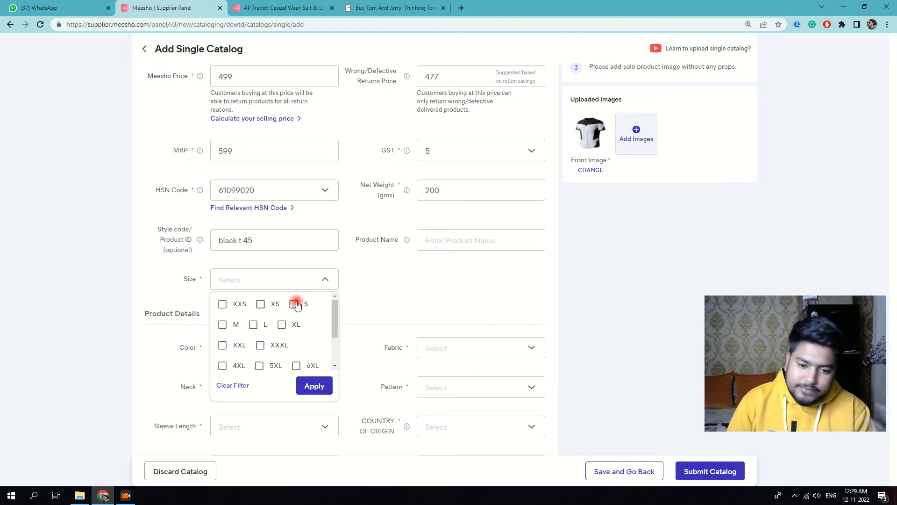
left_click(337, 349)
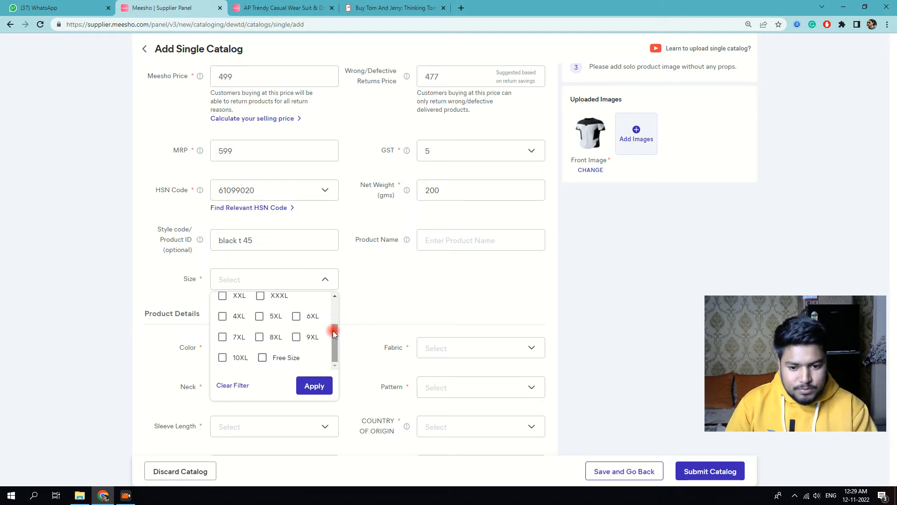
left_click_drag(333, 330, 338, 300)
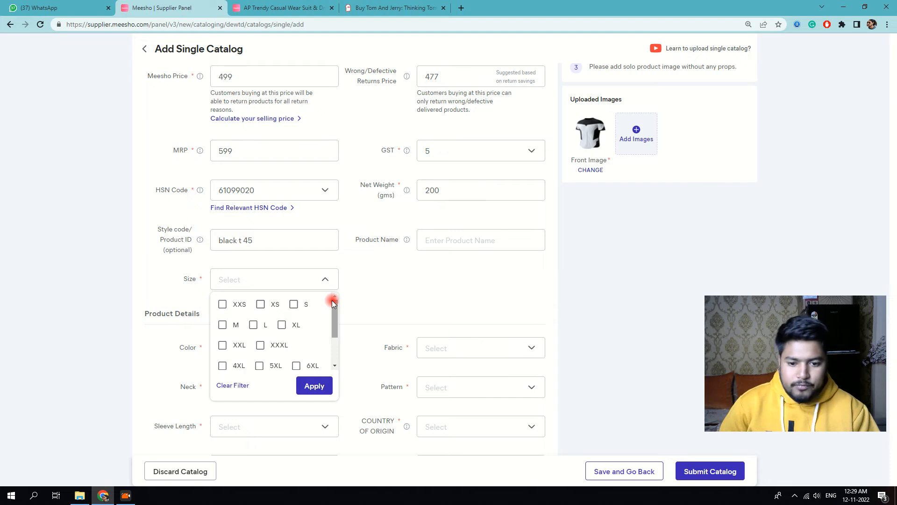
left_click(294, 304)
left_click(223, 325)
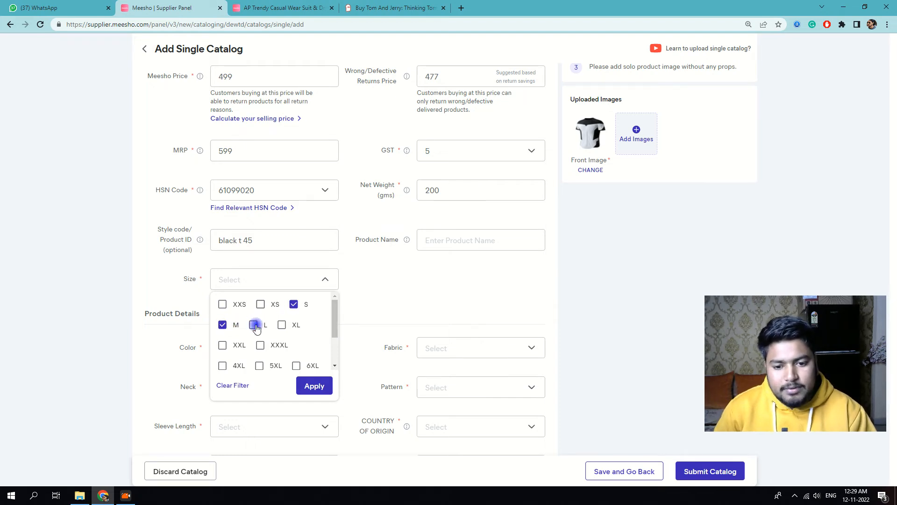
left_click(253, 324)
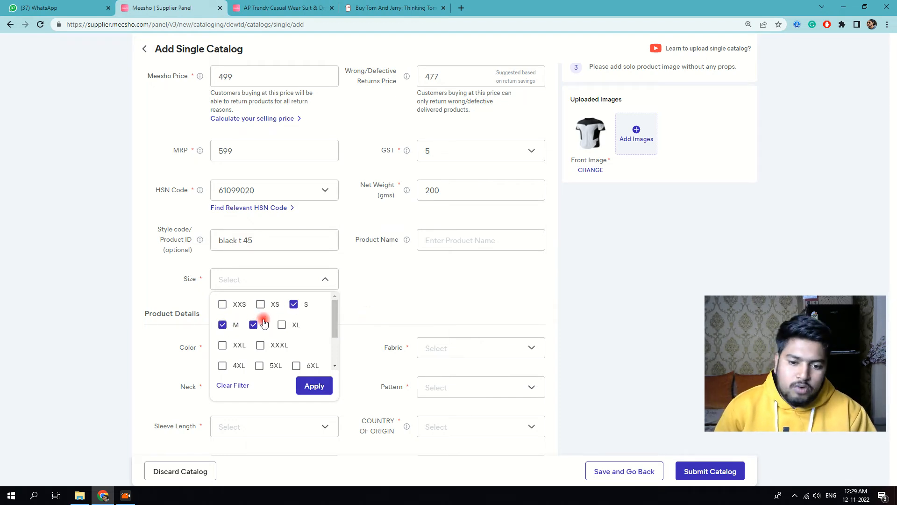
scroll(285, 343, "down", 1)
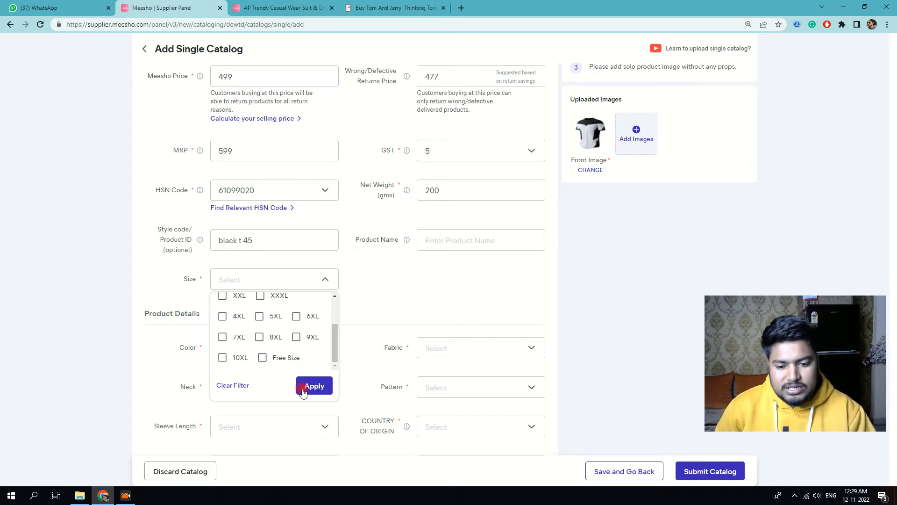
left_click(316, 287)
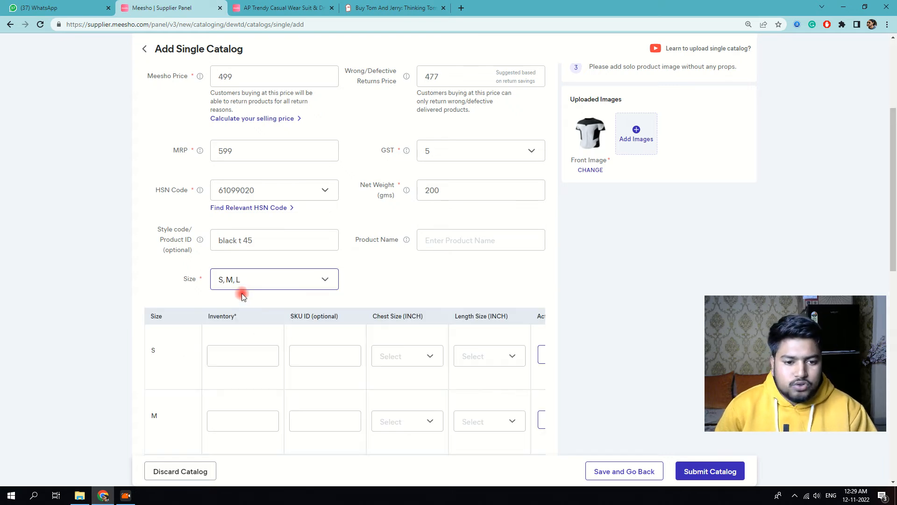
- Set the inventory to 10 for size S, 10 for size M and 5 for size L
scroll(248, 321, "down", 2)
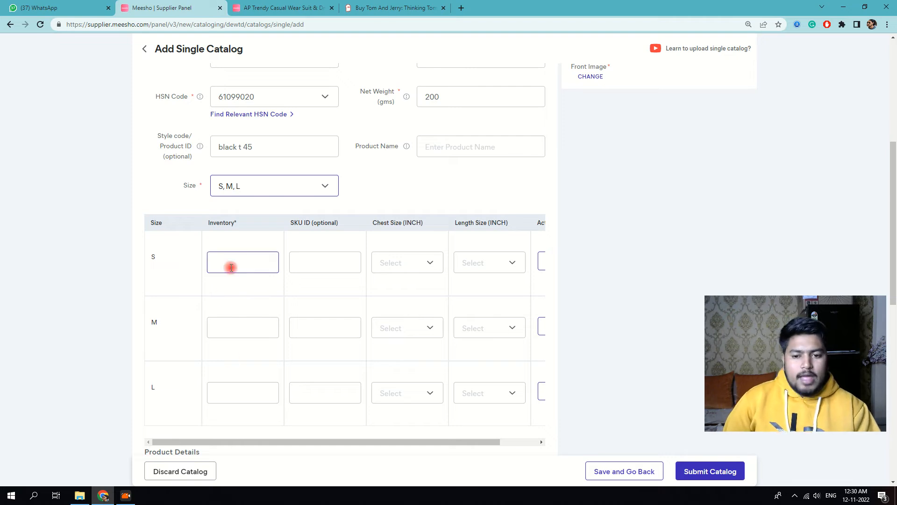
left_click(231, 267)
type("10")
left_click(241, 323)
type("10")
left_click(233, 389)
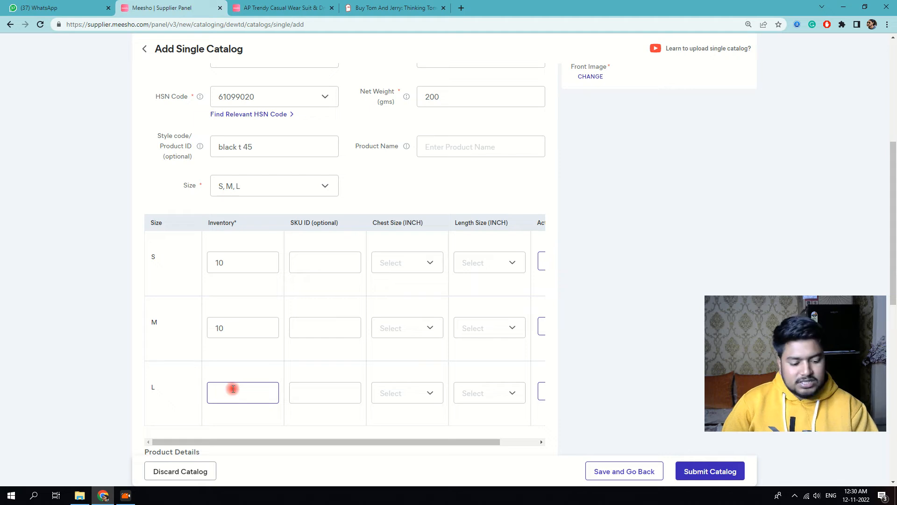
type("5")
- Check the style code for reference and enter "bl sml" as the SKU ID for size S
left_click(309, 266)
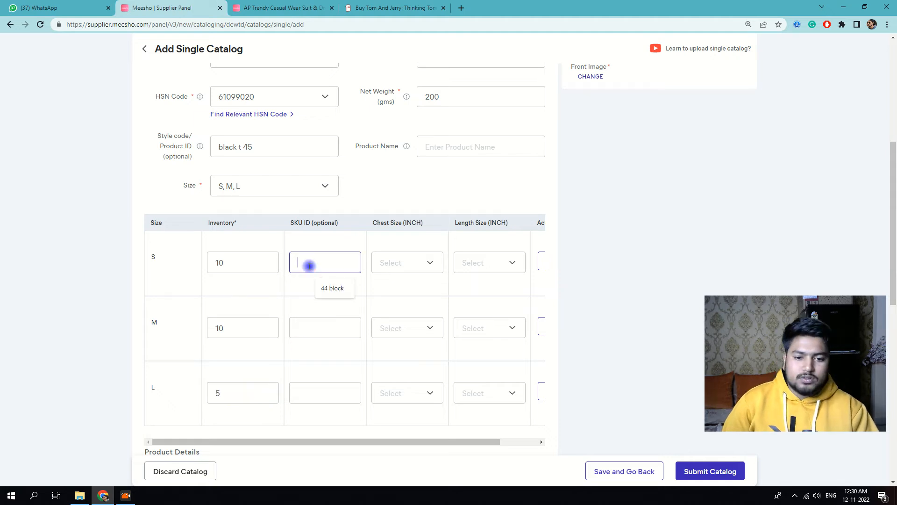
left_click(309, 266)
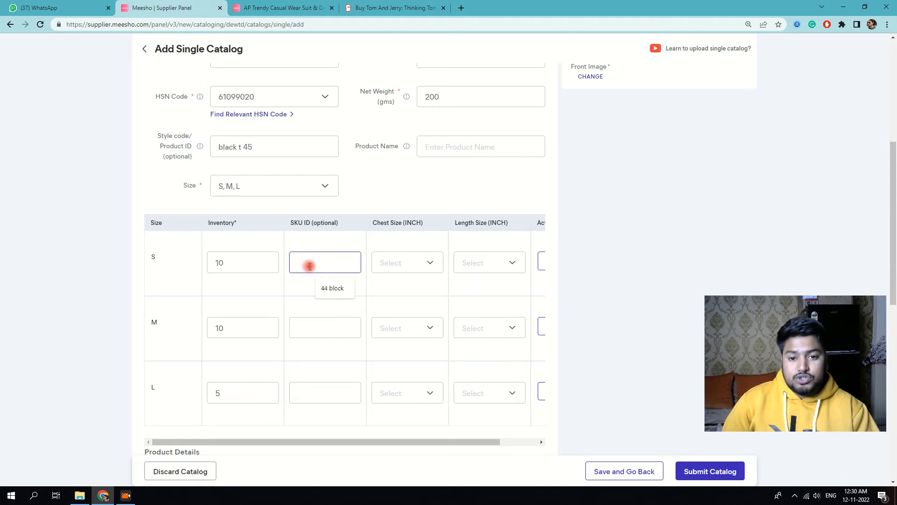
scroll(261, 146, "up", 2)
scroll(234, 148, "up", 2)
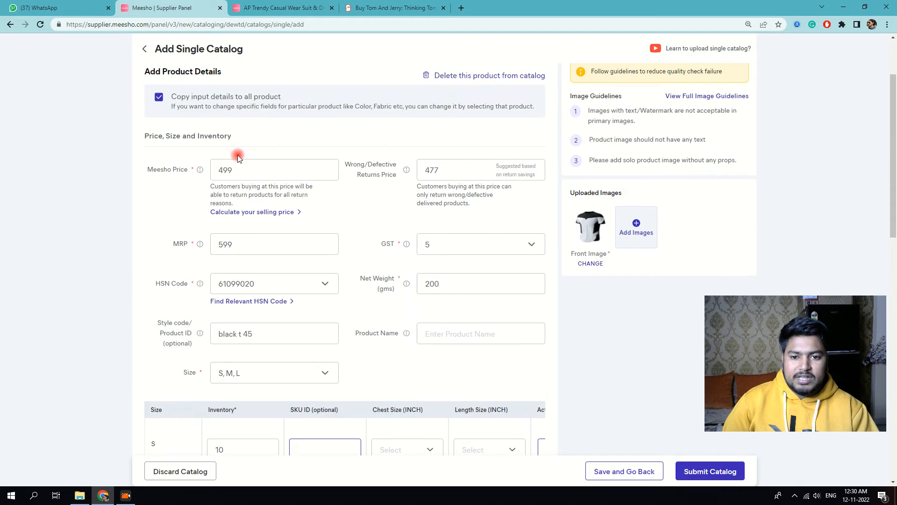
left_click(238, 334)
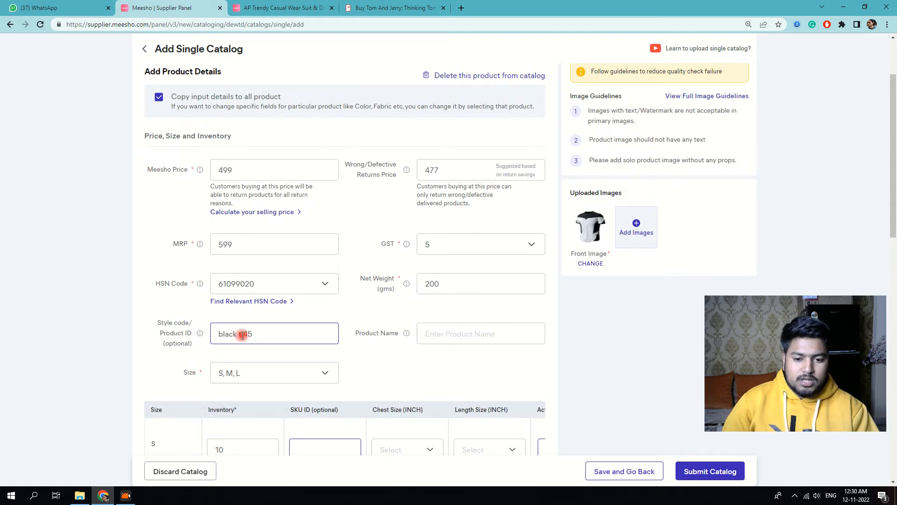
left_click_drag(259, 335, 215, 335)
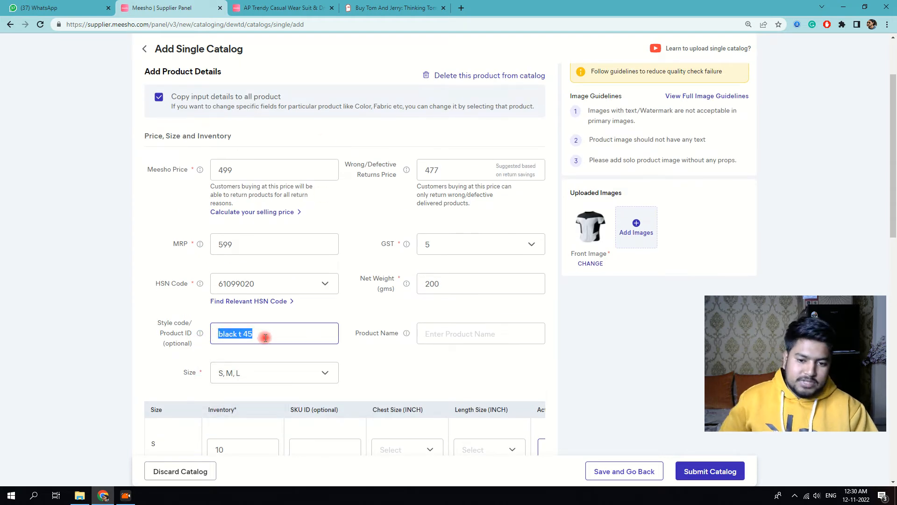
scroll(280, 381, "down", 1)
left_click(305, 403)
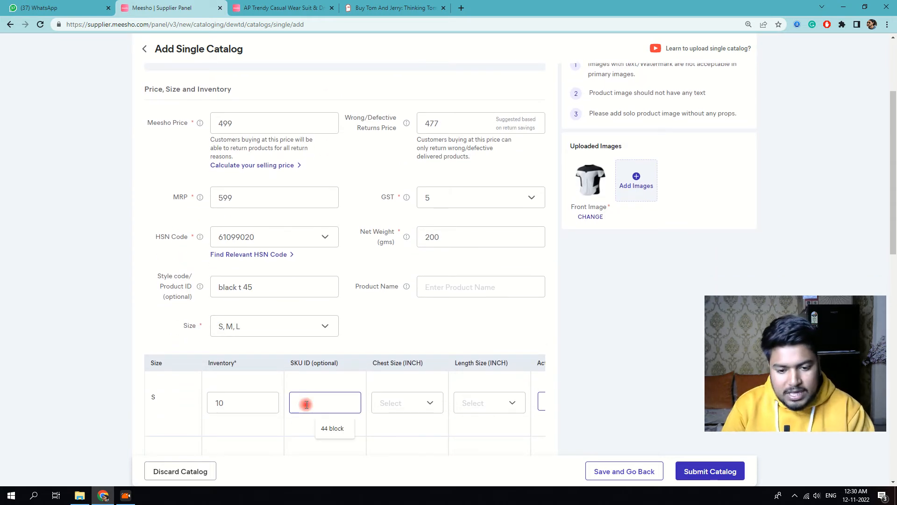
type("bl")
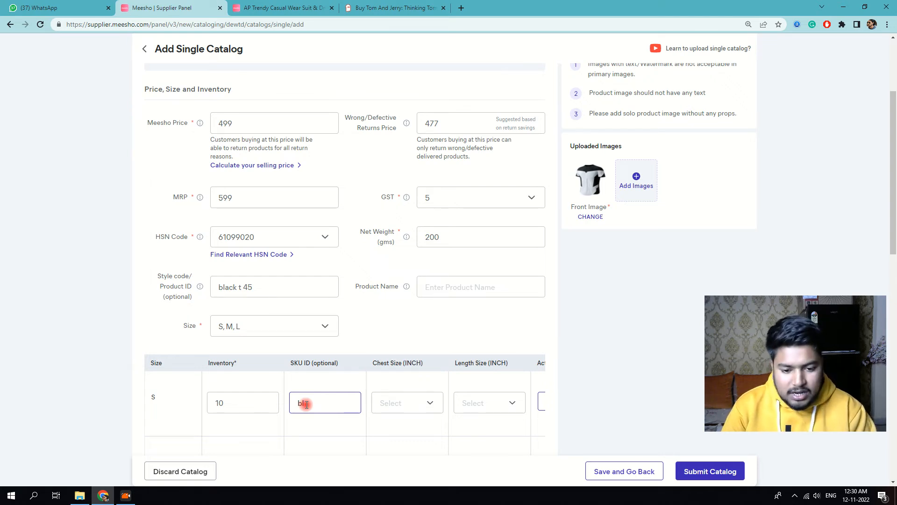
type(" sml")
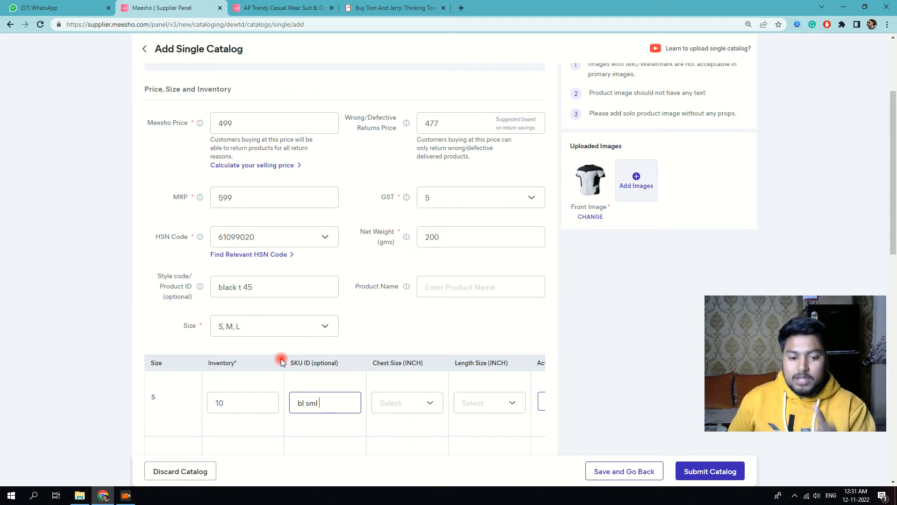
- Enter the SKU IDs "fg" for size M and "h" for size L
scroll(321, 326, "down", 2)
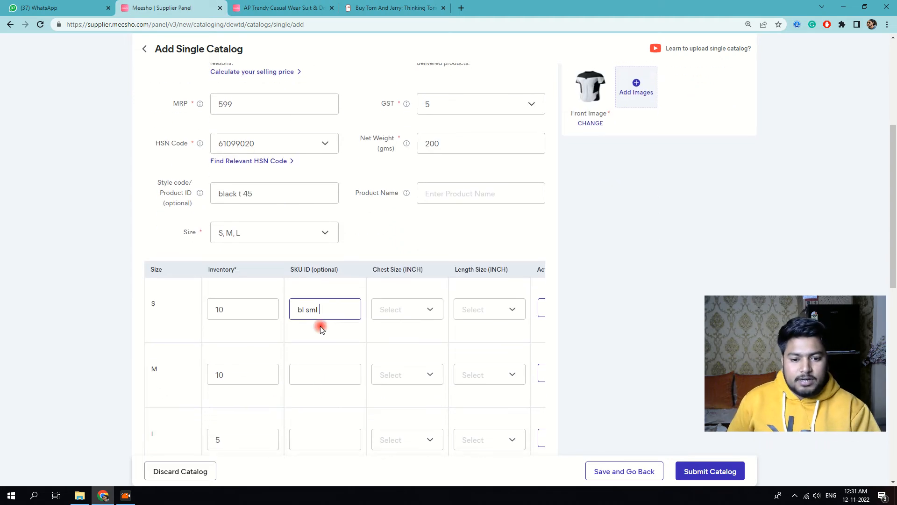
left_click(307, 373)
type("fg")
left_click(308, 432)
type("h")
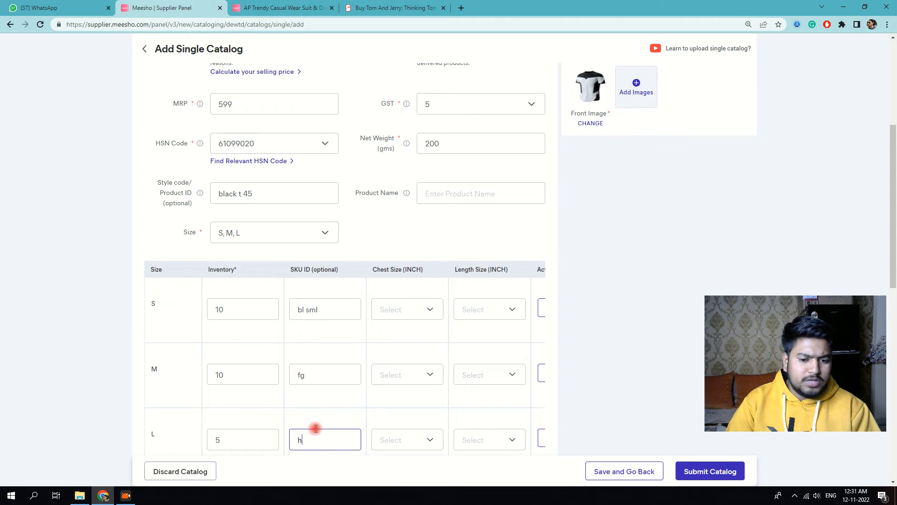
- Set the chest size to 11 inches for S, 12 for M and 15 for L
left_click(415, 317)
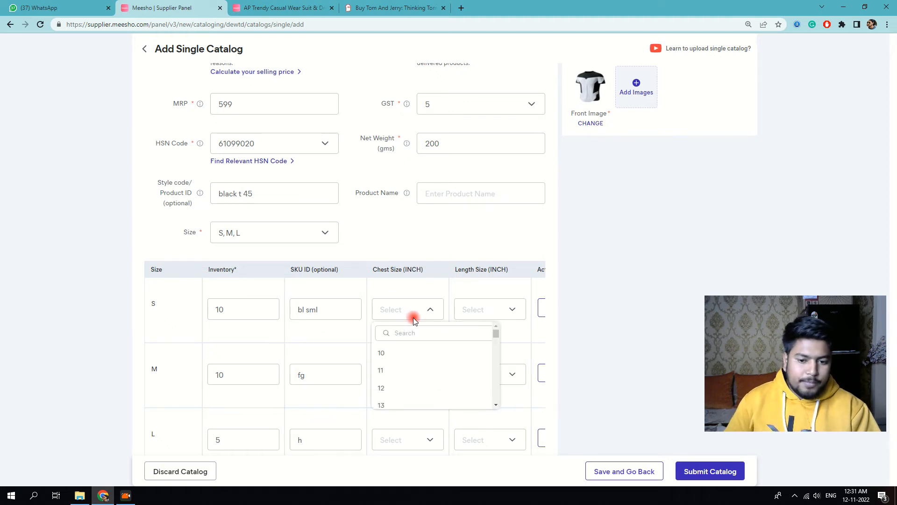
left_click(410, 367)
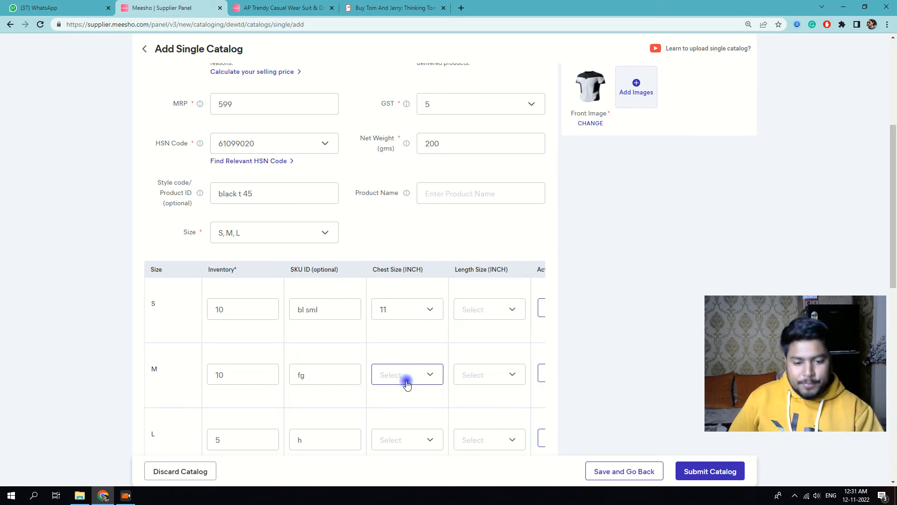
left_click(406, 384)
left_click(398, 451)
left_click(403, 441)
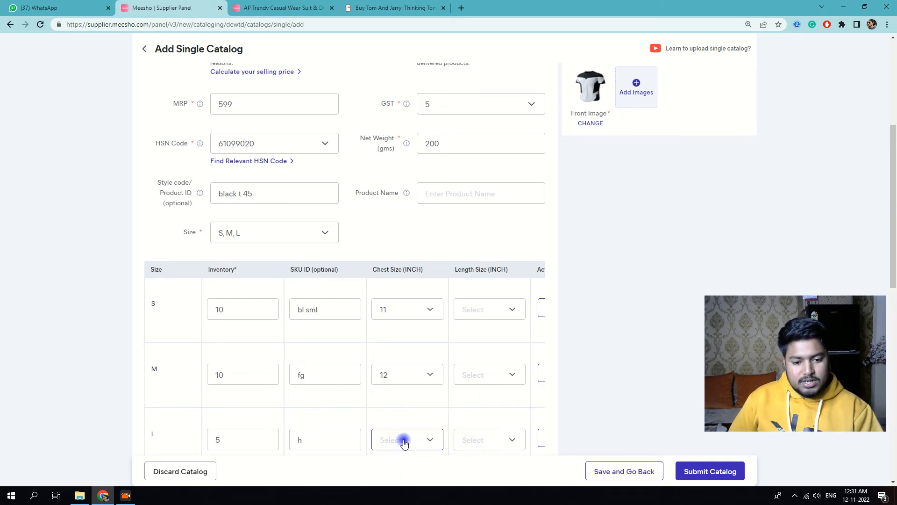
scroll(406, 457, "down", 1)
left_click(401, 461)
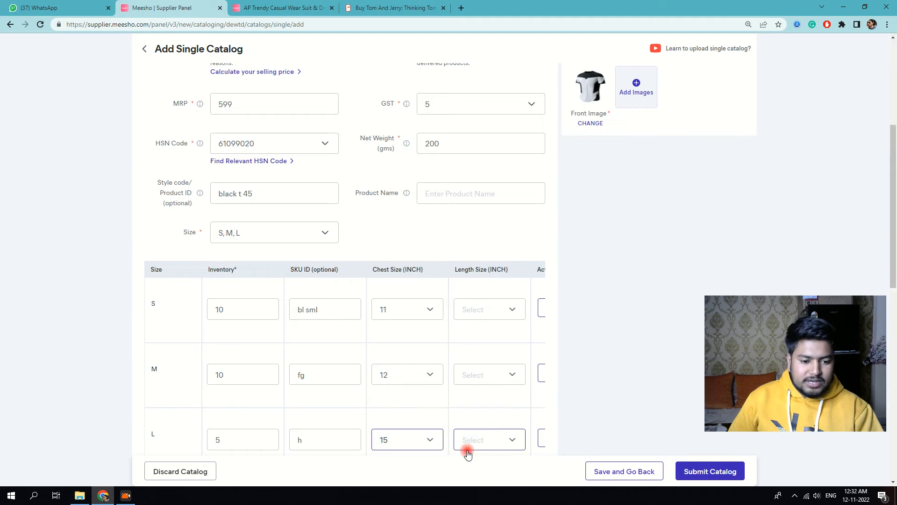
- Set the length size to 10.5 inches for size S and 11.5 inches for size M
scroll(474, 434, "down", 1)
left_click_drag(390, 443, 429, 443)
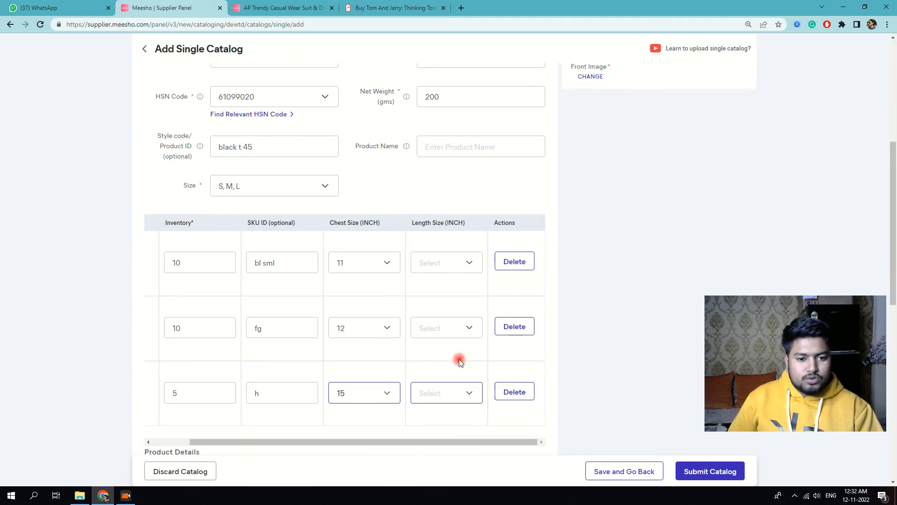
left_click(446, 264)
left_click(430, 323)
left_click(435, 332)
left_click(424, 423)
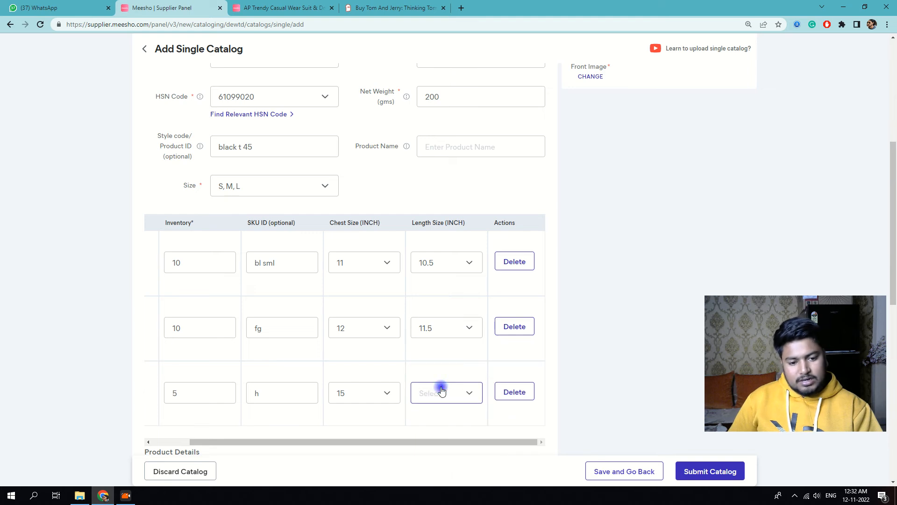
- Set the length size to 10.5 inches for size L and check the completed size rows
left_click(441, 393)
left_click(436, 444)
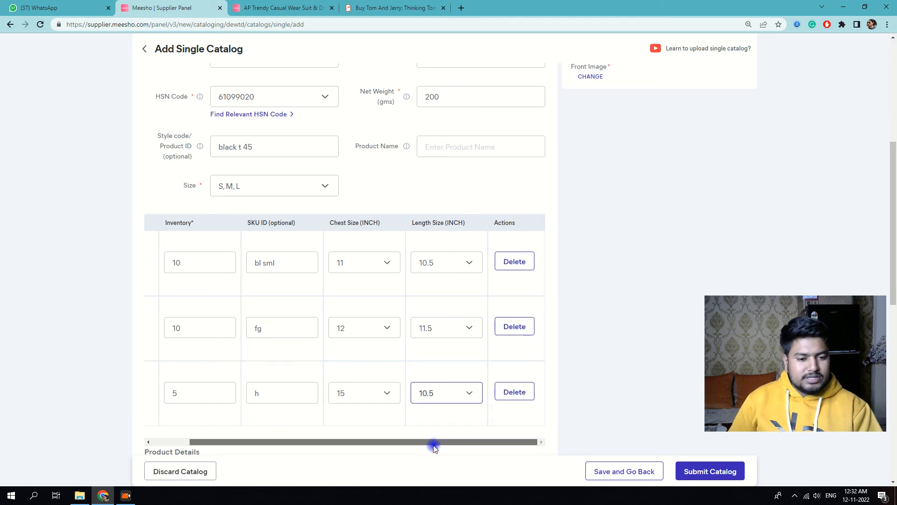
left_click_drag(437, 444, 290, 434)
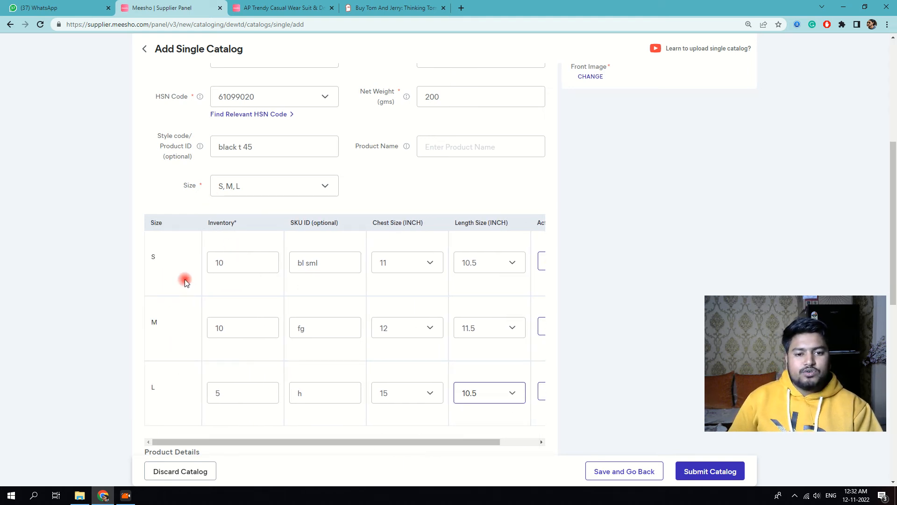
double_click(464, 438)
left_click_drag(464, 440, 463, 440)
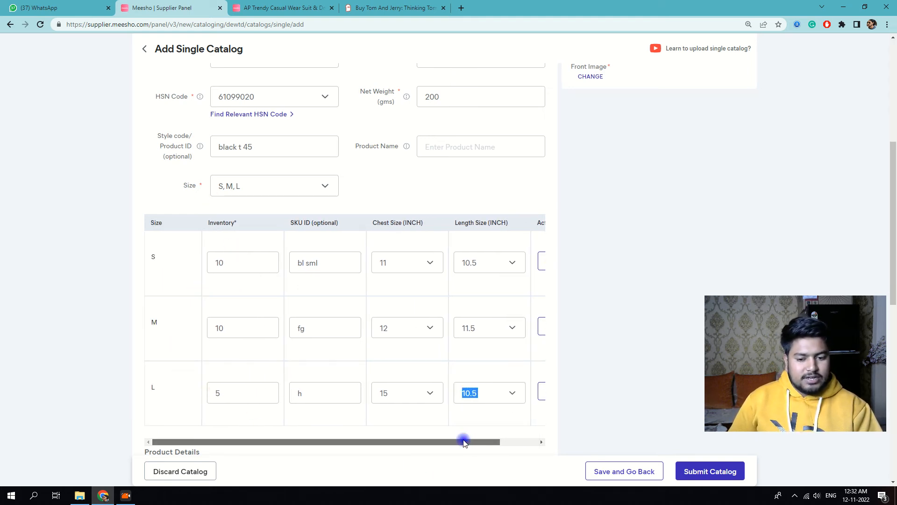
- Set the product's color to Black and its fabric to Acrylic
scroll(408, 290, "down", 10)
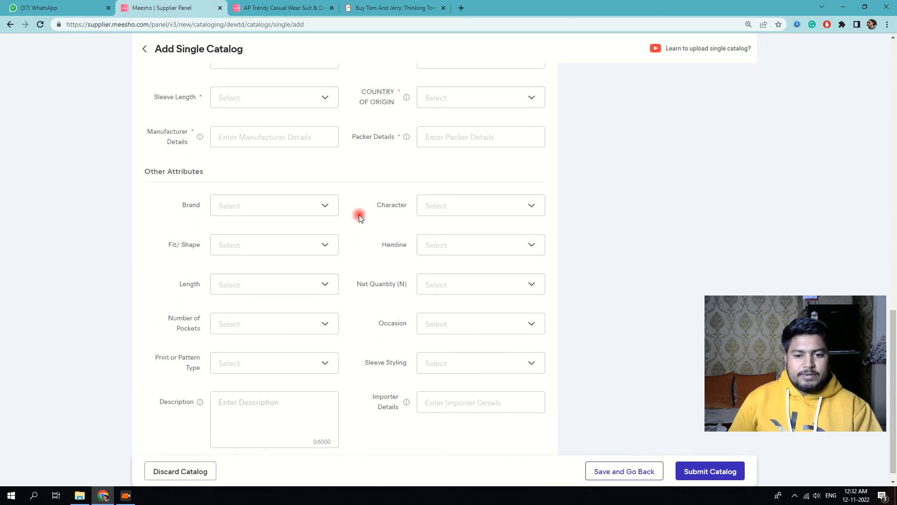
scroll(358, 218, "up", 2)
left_click(218, 110)
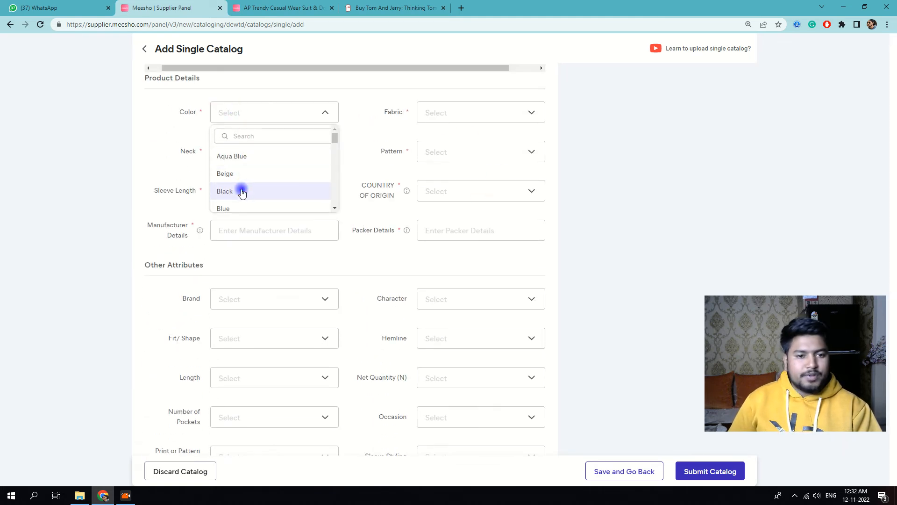
left_click(242, 191)
left_click(452, 117)
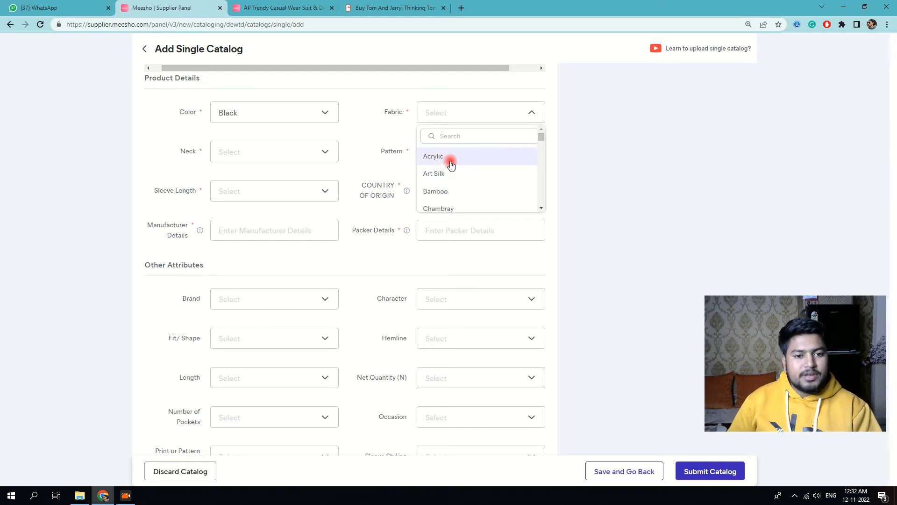
left_click(449, 159)
- Set the product's pattern to Solid
left_click(441, 156)
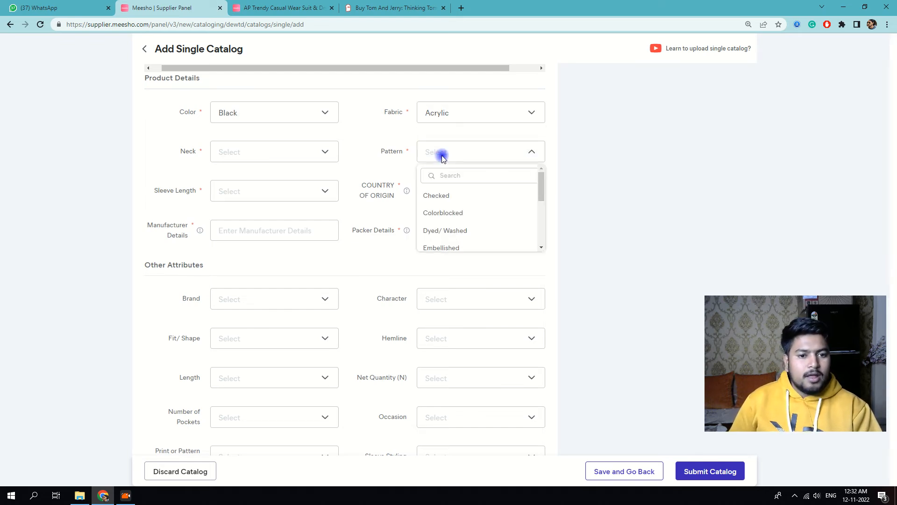
scroll(447, 205, "down", 1)
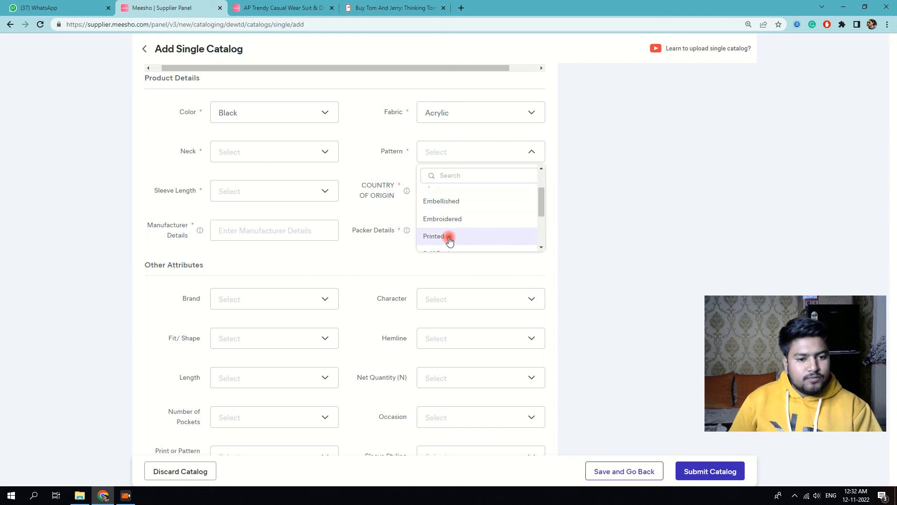
scroll(449, 239, "down", 1)
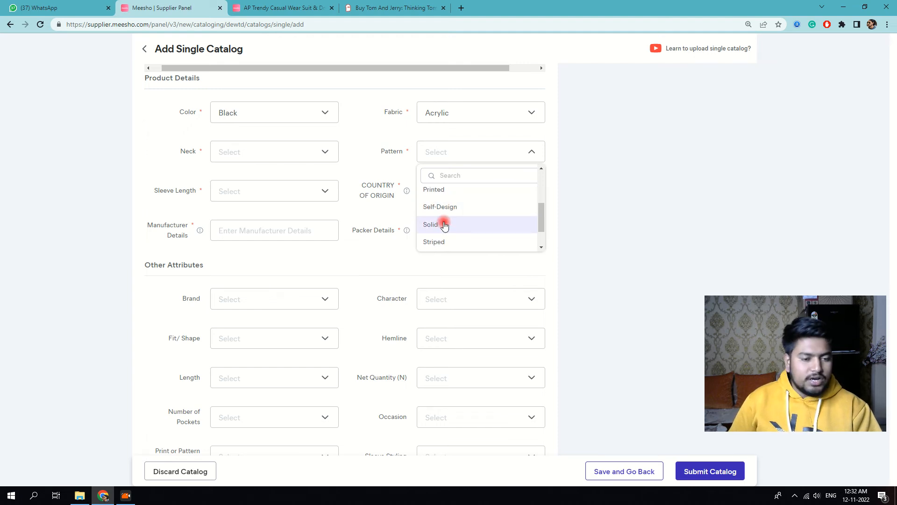
left_click(442, 225)
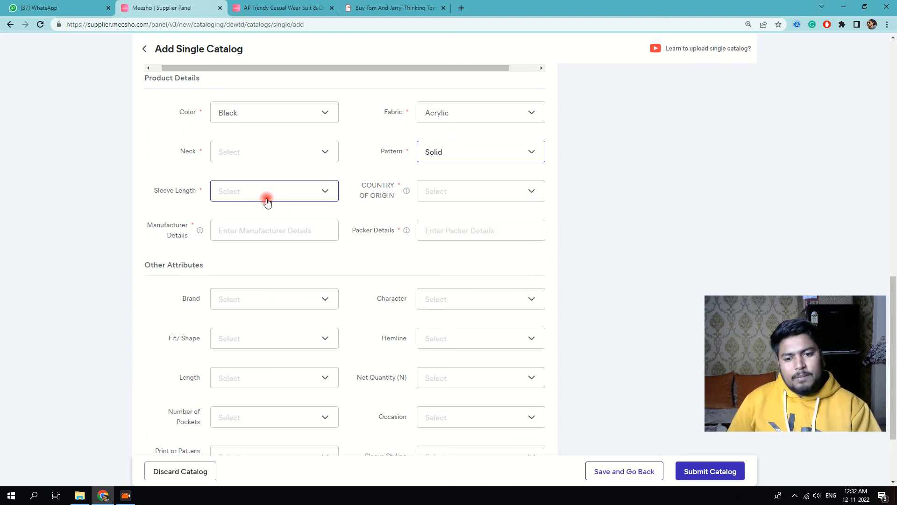
- Look through the neck options and set the neck type to Square
left_click(248, 150)
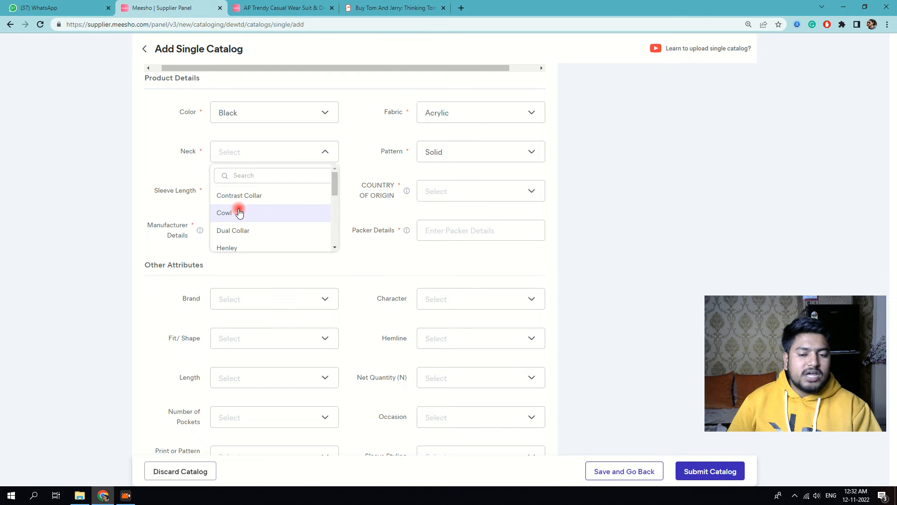
scroll(240, 223, "down", 2)
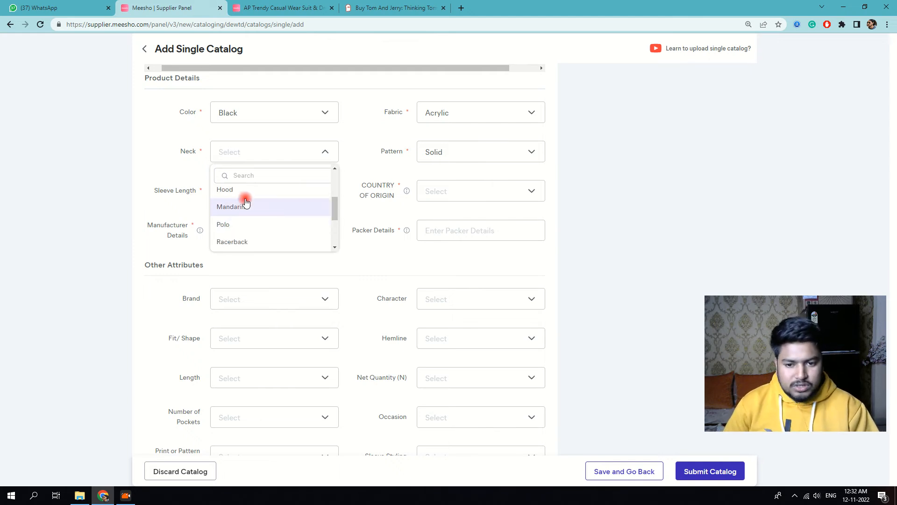
scroll(243, 201, "up", 2)
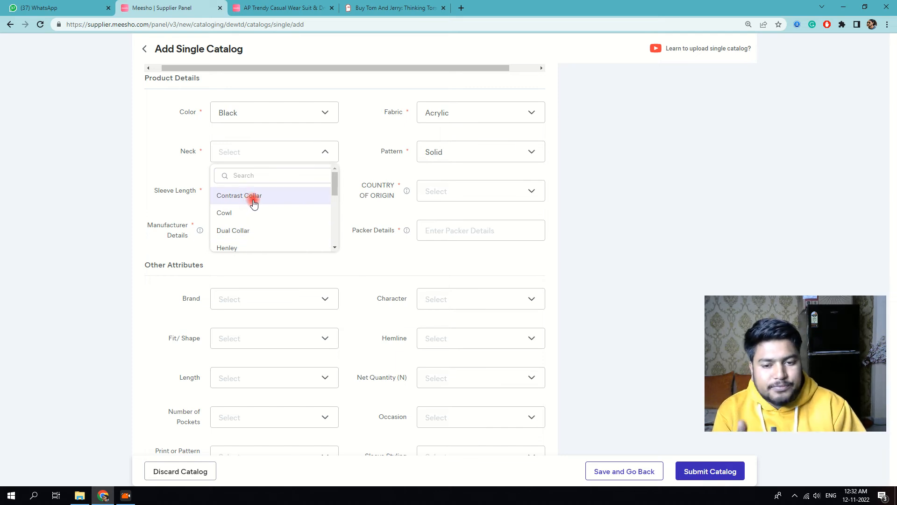
scroll(251, 204, "down", 2)
scroll(254, 205, "down", 3)
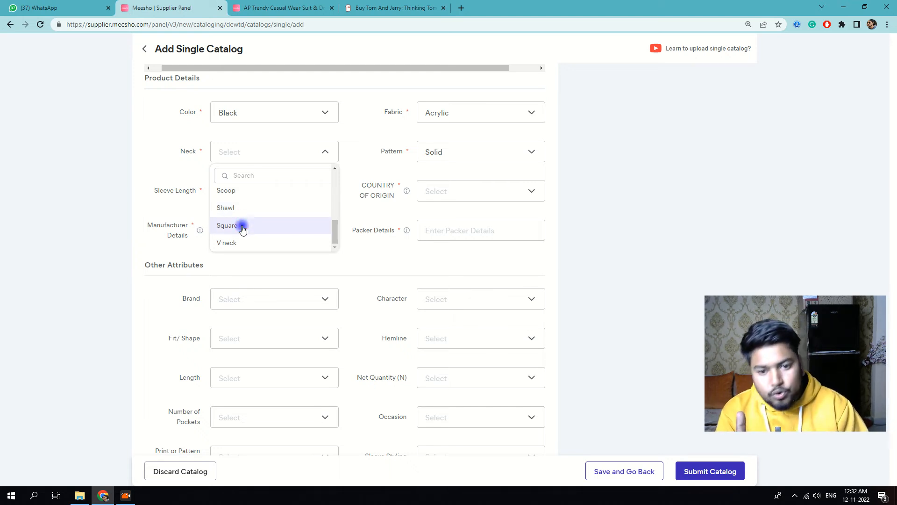
left_click(240, 226)
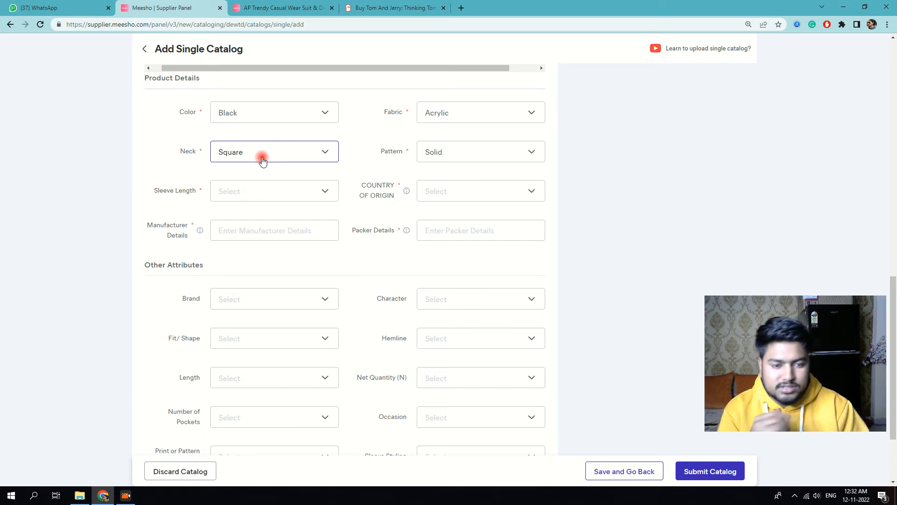
- Set the sleeve length to Short Sleeves and the country of origin to India
left_click(266, 190)
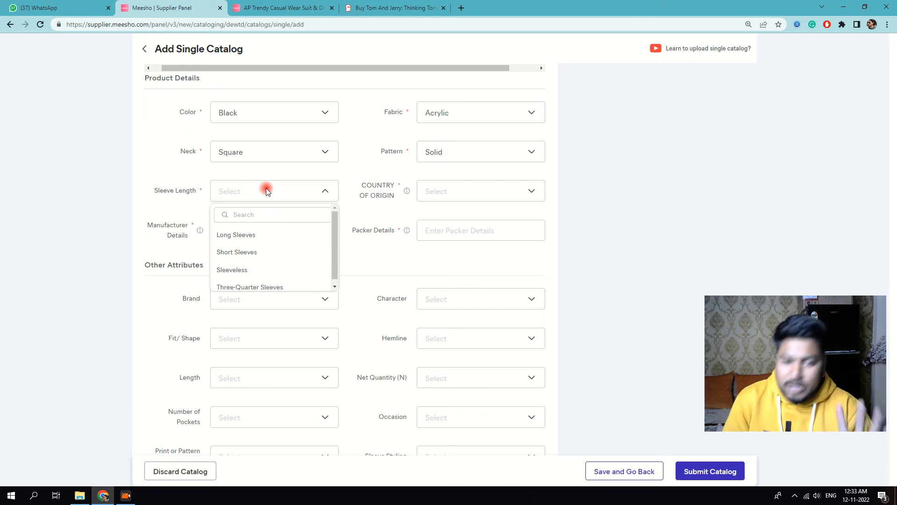
left_click(236, 252)
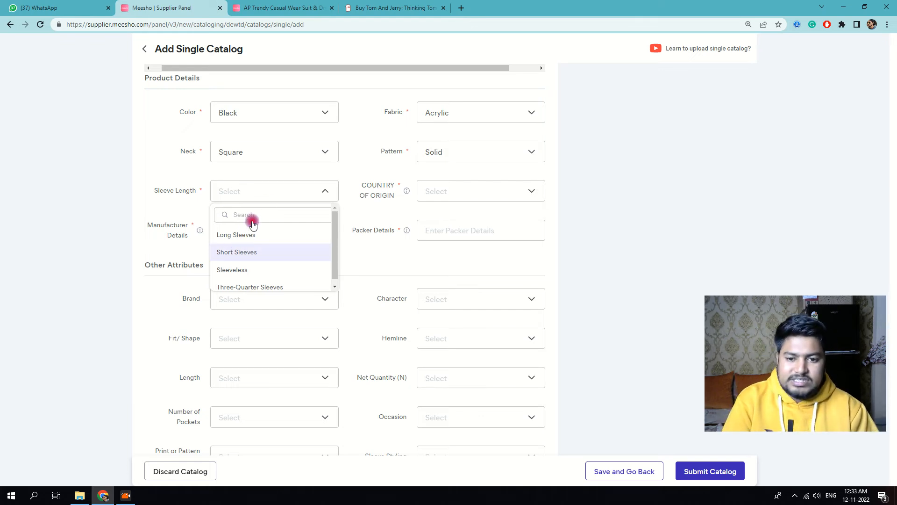
left_click(434, 198)
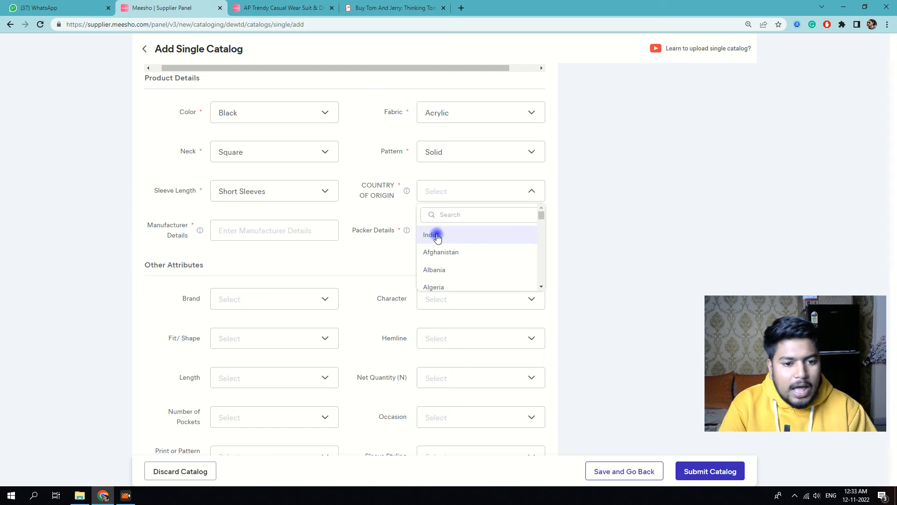
left_click(434, 234)
- Fill in the packer details and the manufacturer details with the saved business address
left_click(437, 232)
left_click(486, 256)
left_click(304, 236)
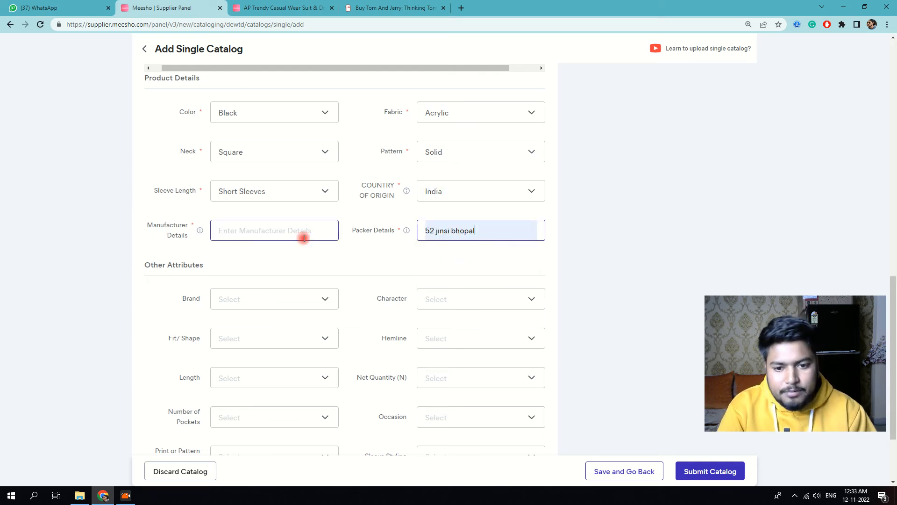
left_click(304, 255)
- Review the product details, then set the number of pockets to 1 and the occasion to Active Wear
scroll(400, 257, "down", 2)
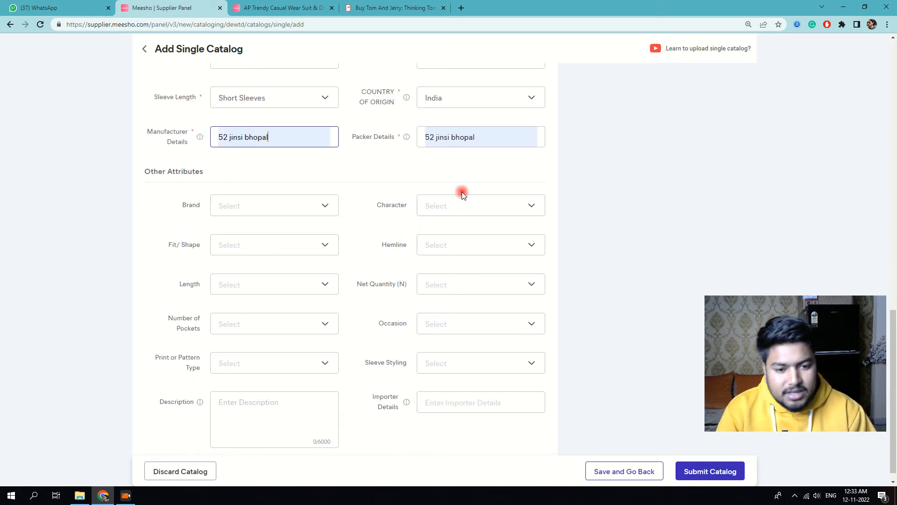
scroll(447, 193, "up", 3)
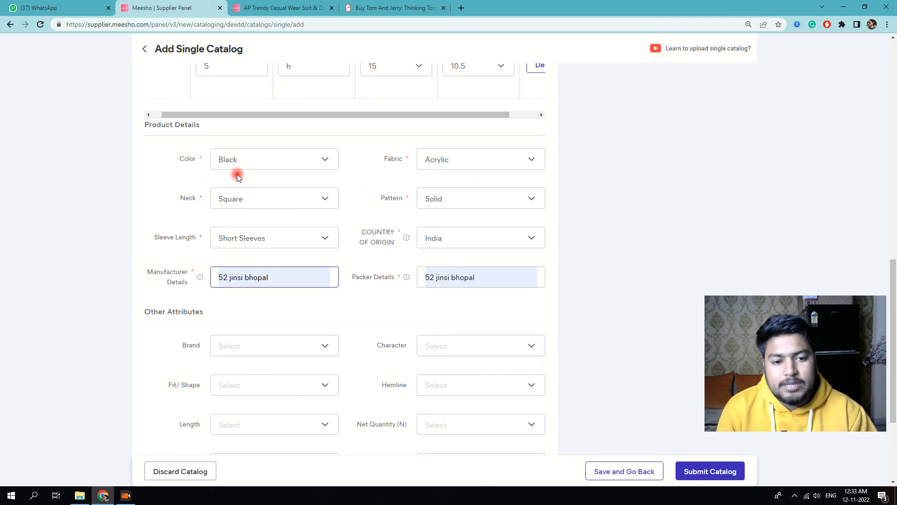
scroll(277, 177, "down", 3)
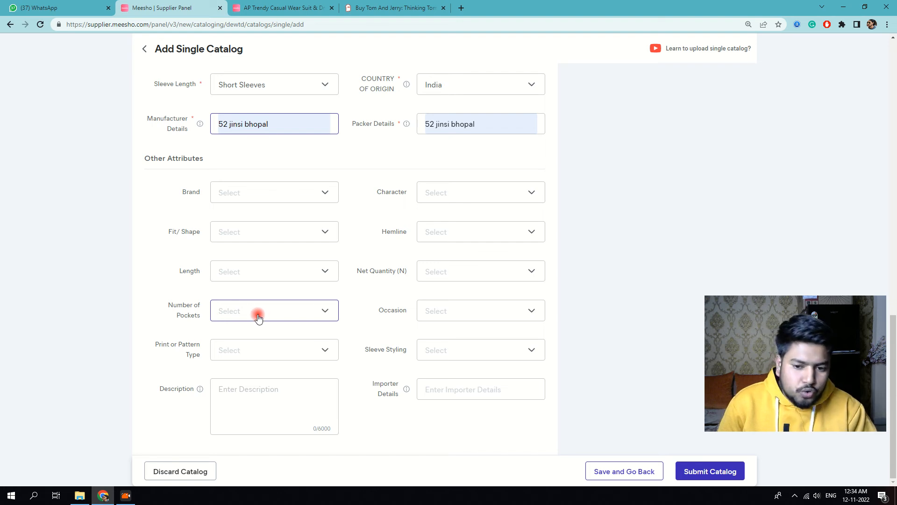
scroll(256, 314, "up", 1)
scroll(238, 341, "down", 1)
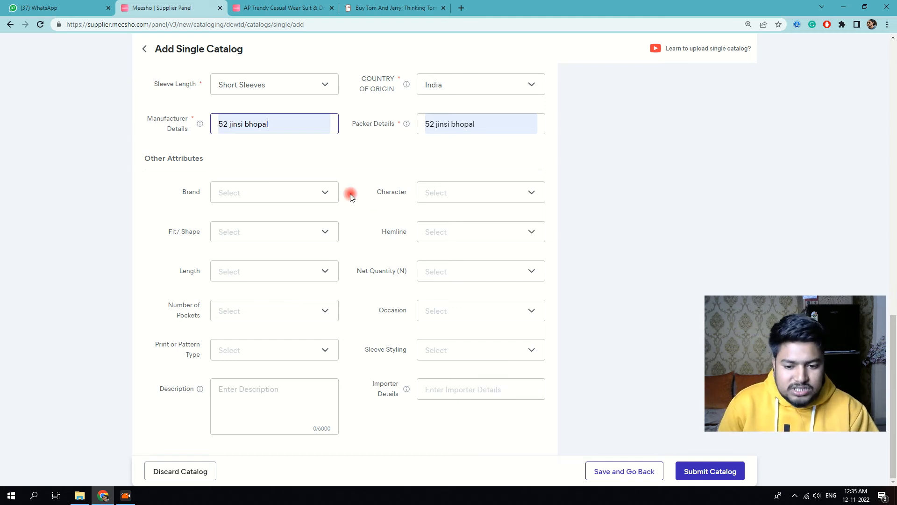
left_click(252, 311)
left_click(227, 358)
left_click(478, 316)
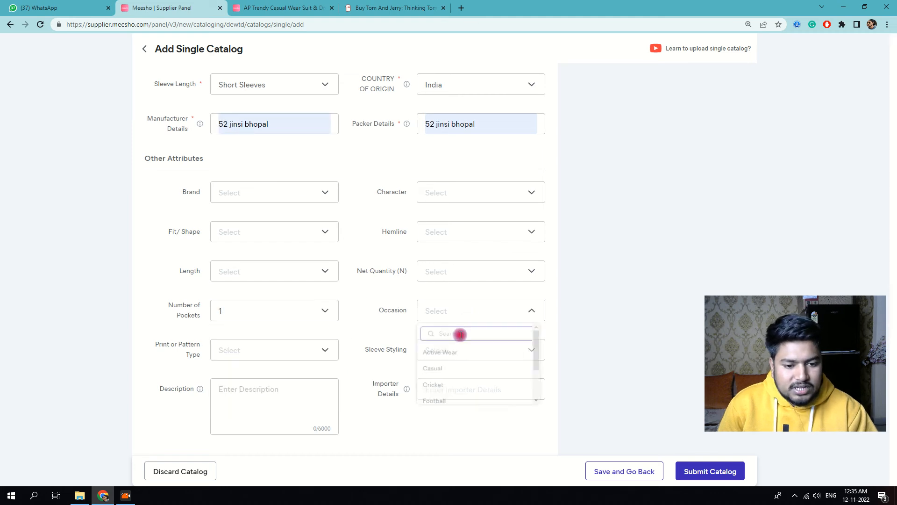
left_click(437, 358)
- Set the sleeve styling to Doctor Sleeves and enter "hyujyrjh" as the product description
left_click(442, 354)
left_click(444, 407)
left_click(293, 398)
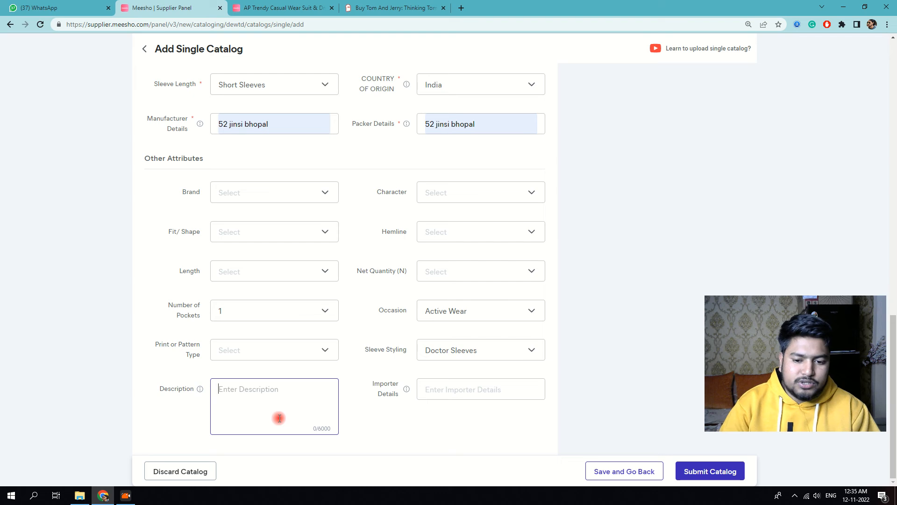
type("hyujyrjh")
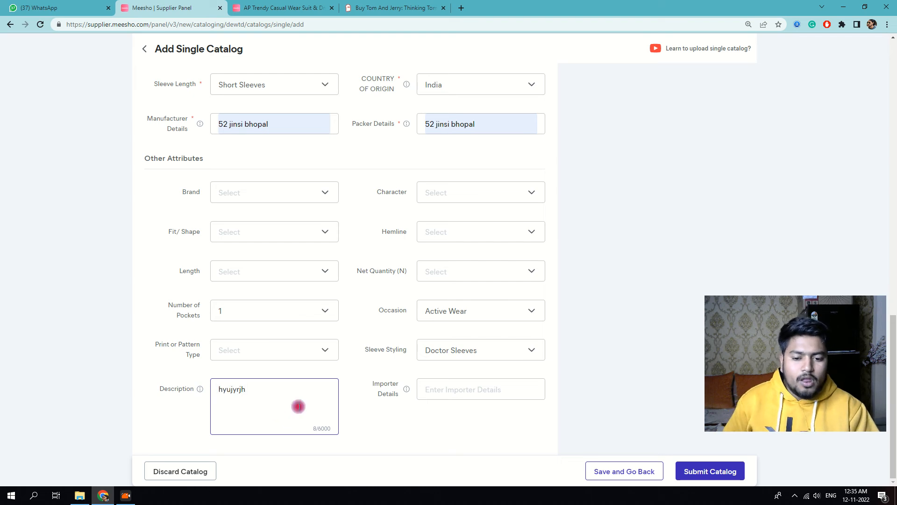
left_click(370, 401)
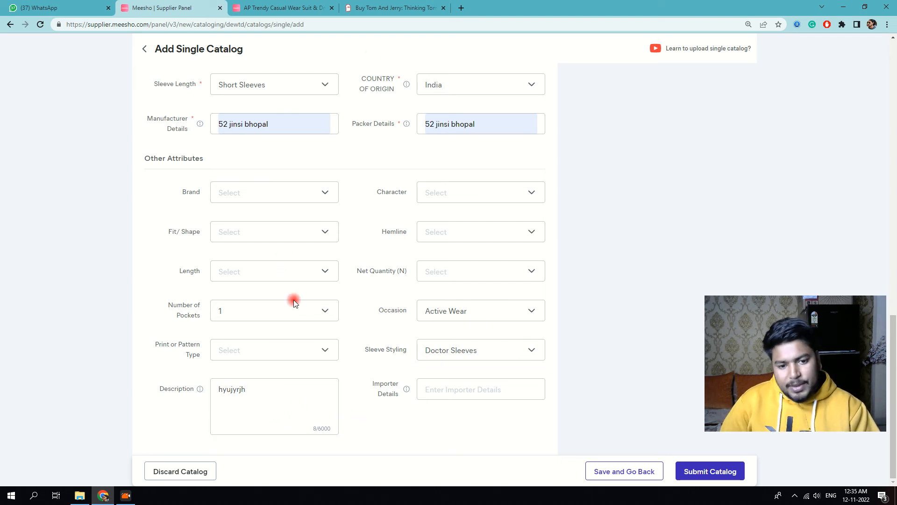
- Open Product 2 and check the details copied from Product 1, from the price and size table down to the description
scroll(430, 335, "up", 6)
scroll(423, 217, "up", 10)
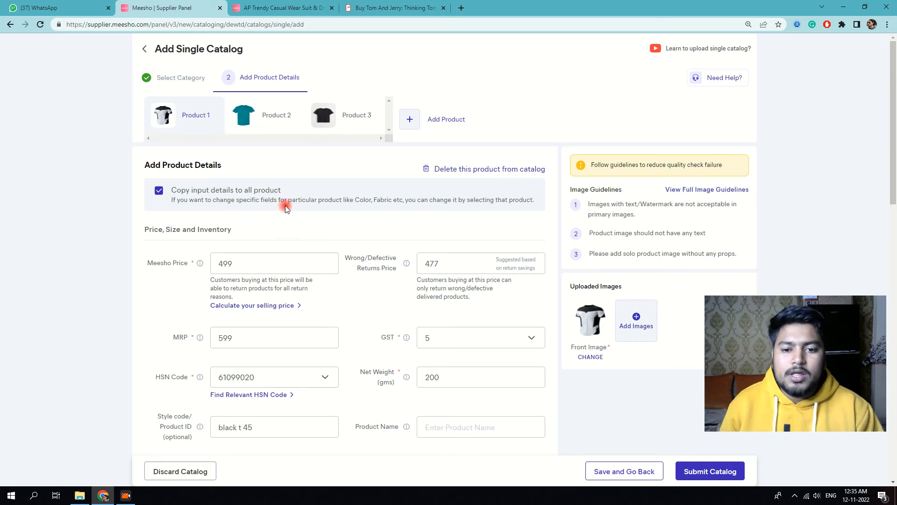
left_click(254, 123)
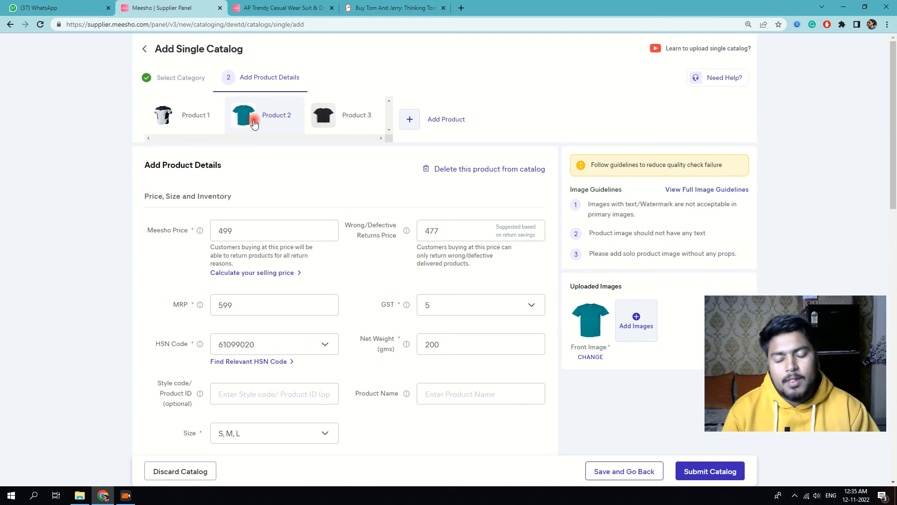
scroll(340, 182, "down", 14)
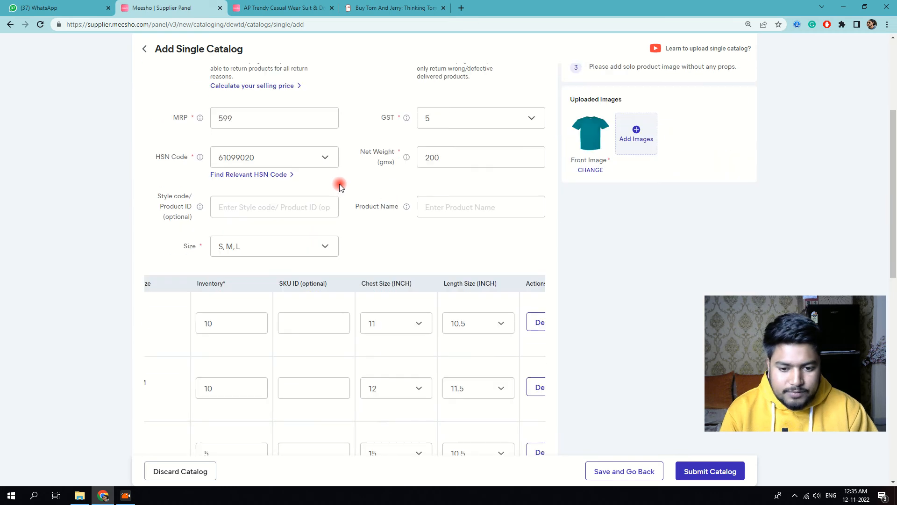
scroll(335, 199, "down", 2)
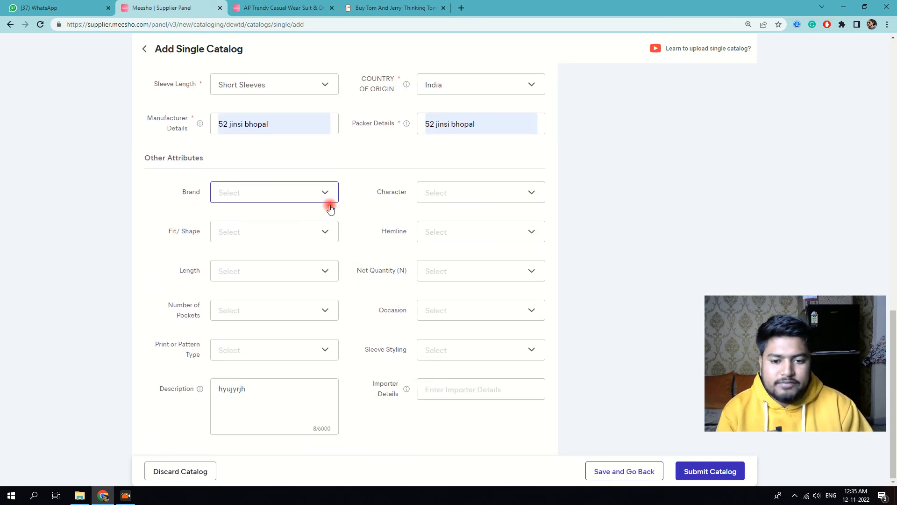
scroll(330, 207, "up", 10)
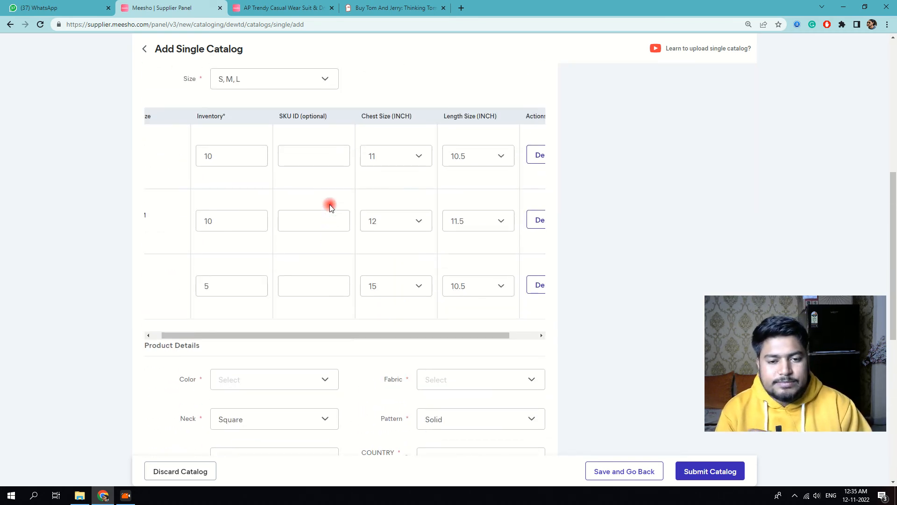
scroll(286, 185, "up", 3)
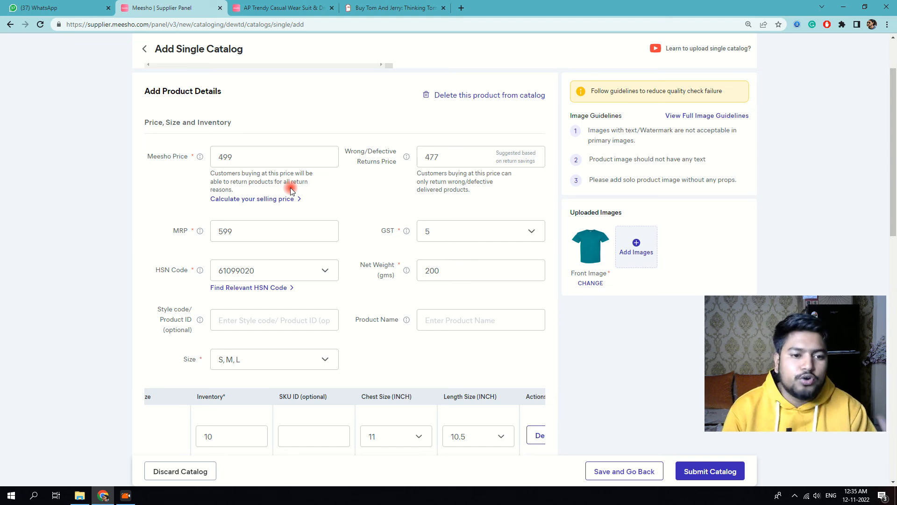
left_click(245, 320)
left_click(508, 319)
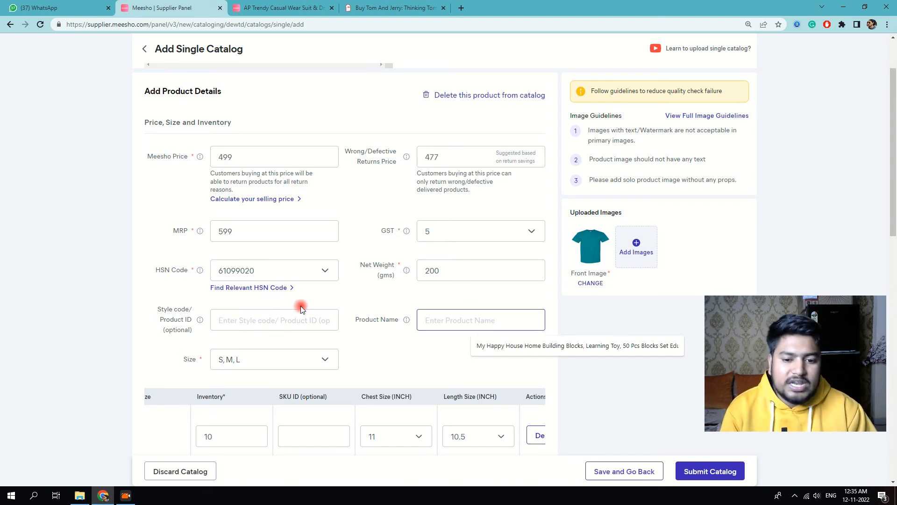
- Add XL to Product 2's sizes
scroll(300, 308, "down", 2)
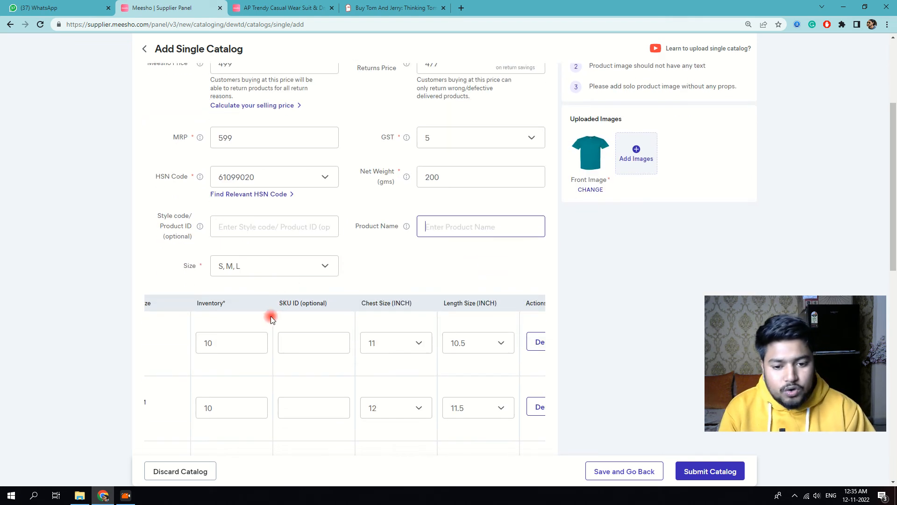
left_click(283, 267)
left_click(283, 311)
left_click(314, 373)
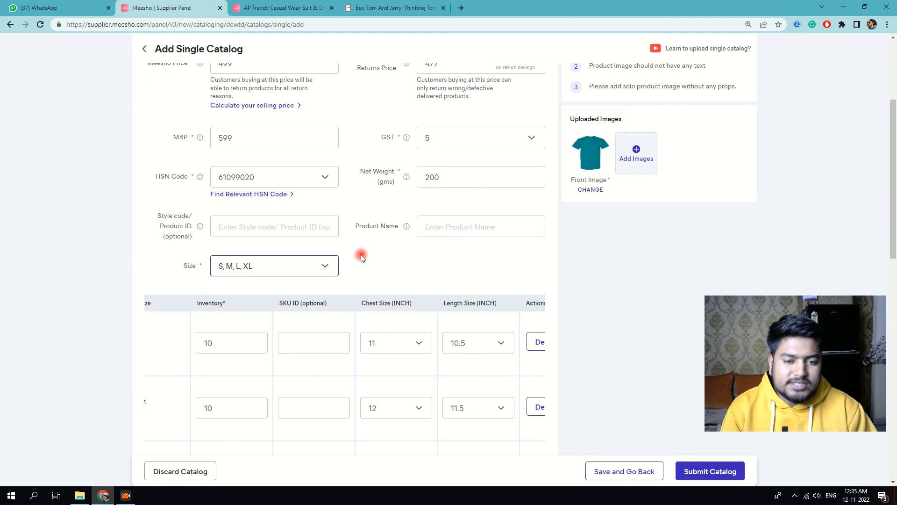
- Return to Product 1 and review its copy setting, style code and sizes
scroll(304, 224, "up", 5)
left_click(180, 114)
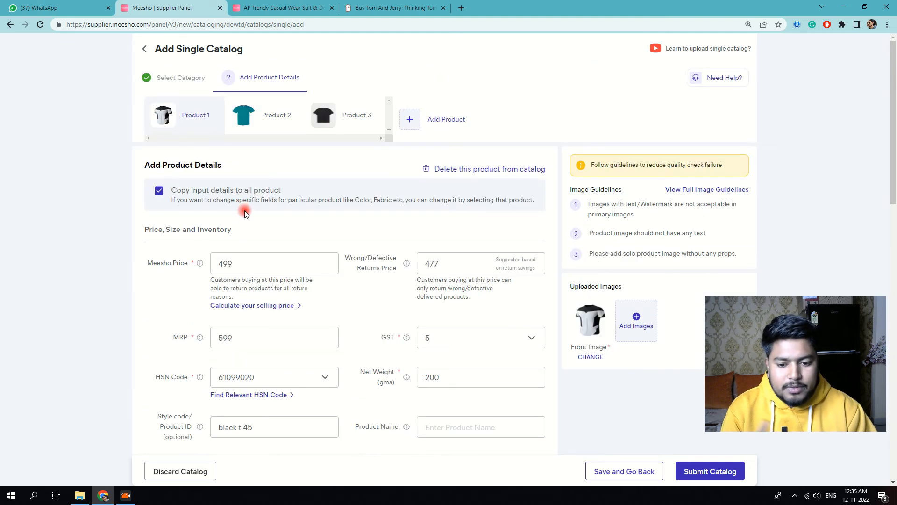
scroll(253, 233, "down", 5)
scroll(267, 248, "up", 5)
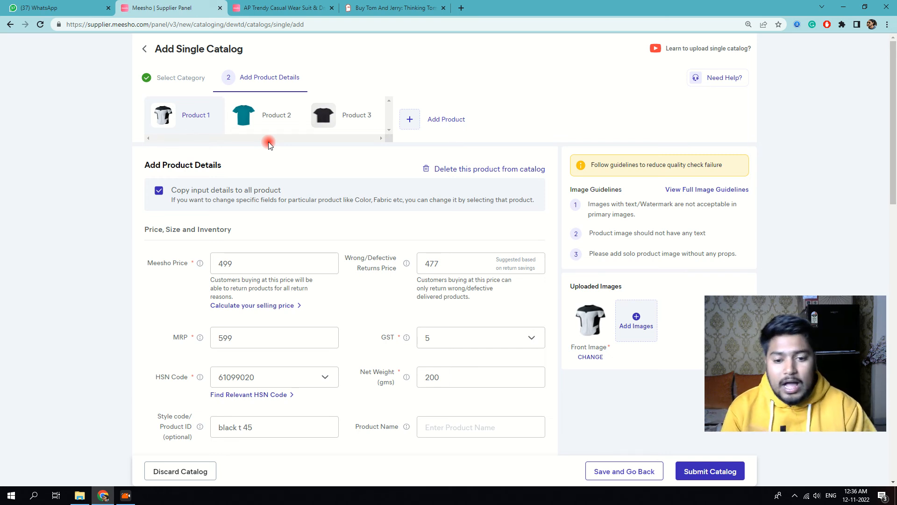
scroll(251, 231, "down", 2)
left_click(285, 344)
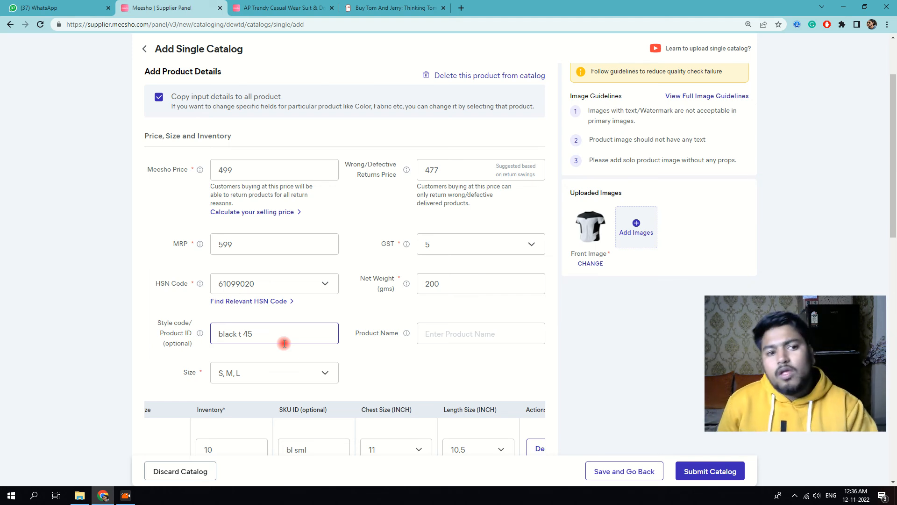
scroll(297, 281, "up", 2)
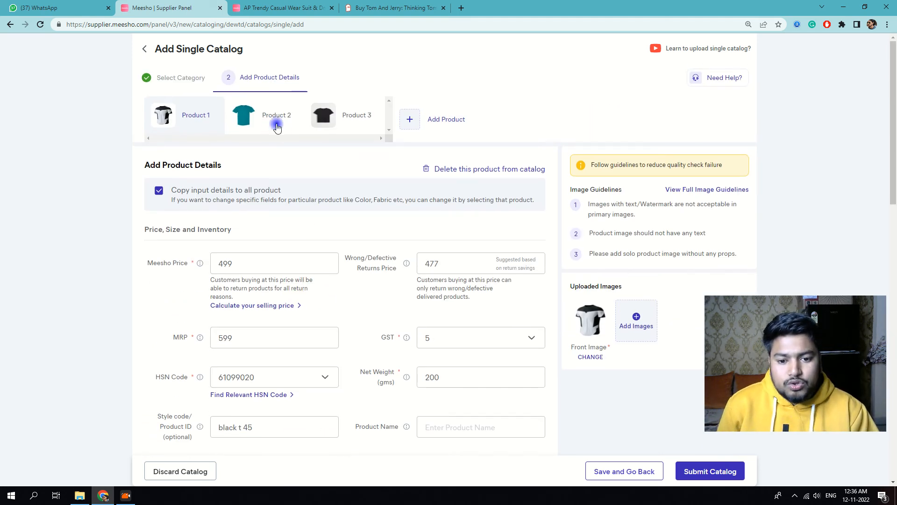
- Delete the XL row from Product 2's size table
left_click(286, 120)
scroll(309, 276, "down", 6)
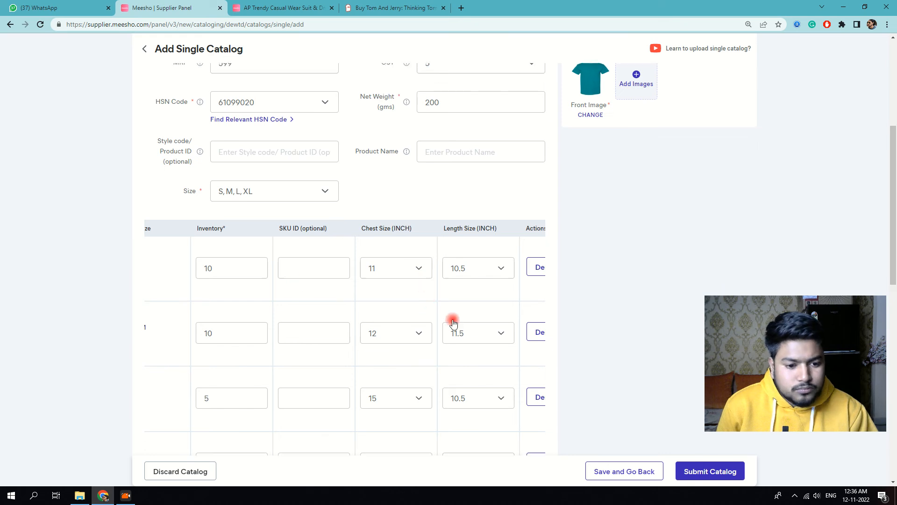
scroll(506, 372, "down", 2)
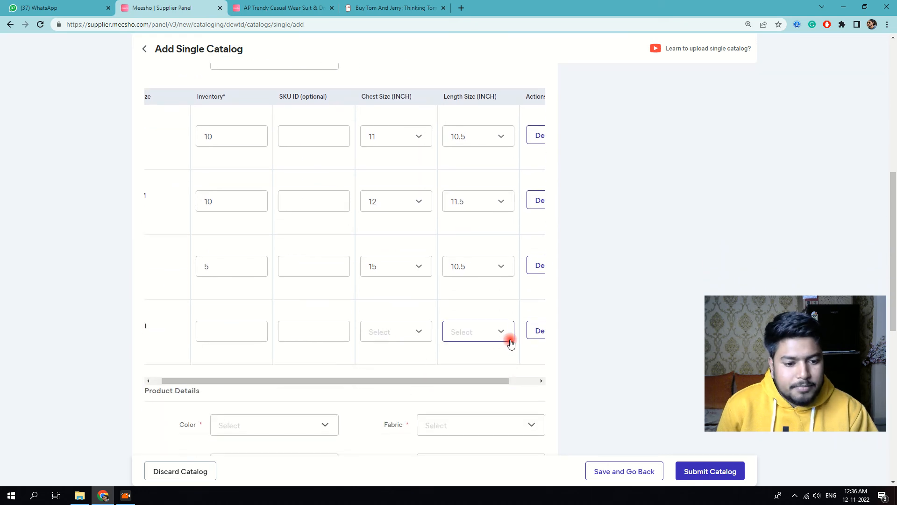
left_click(539, 331)
- Open Product 3 and check the prices and size table copied from Product 1
scroll(270, 111, "up", 10)
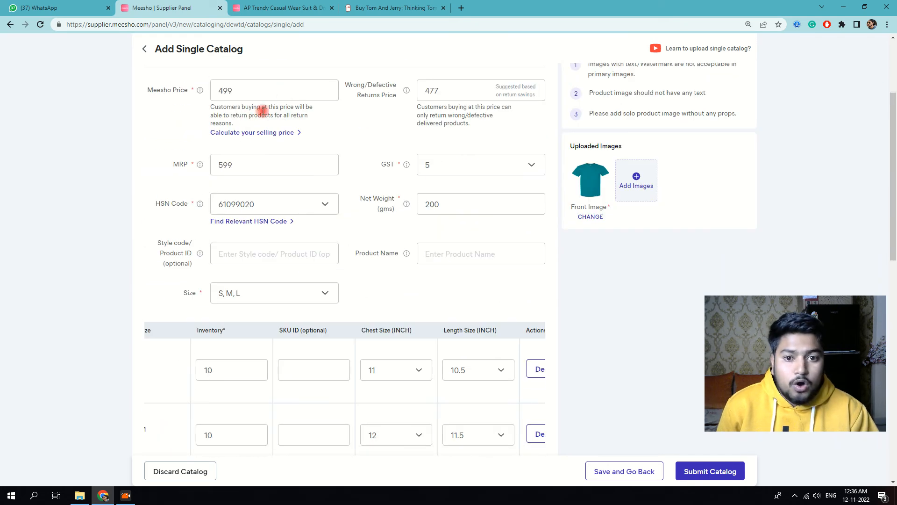
left_click(342, 129)
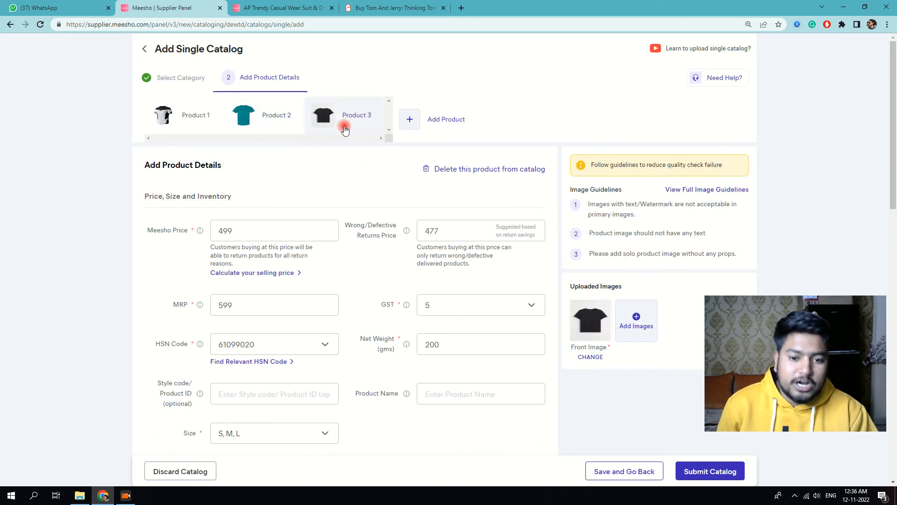
scroll(359, 265, "down", 7)
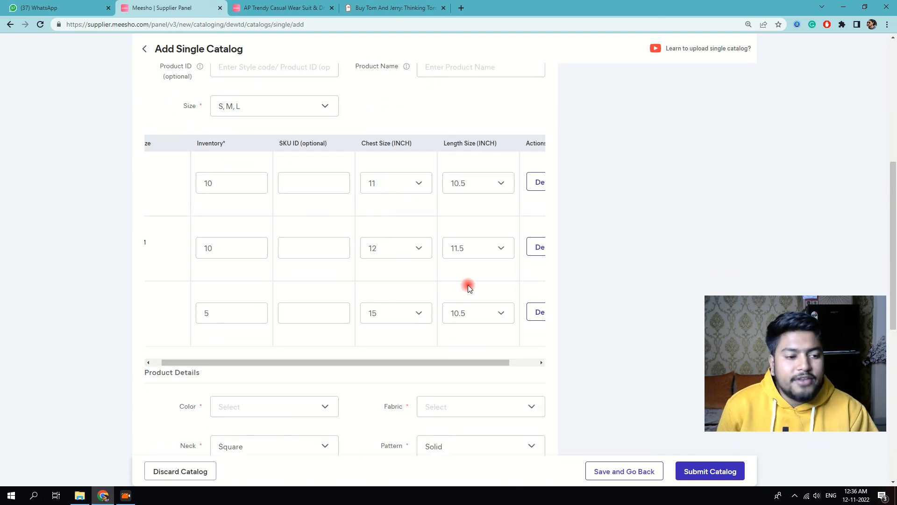
scroll(466, 287, "up", 8)
- Review Product 2's prices, size table, product details and other attributes, and reopen Product 3
left_click(280, 115)
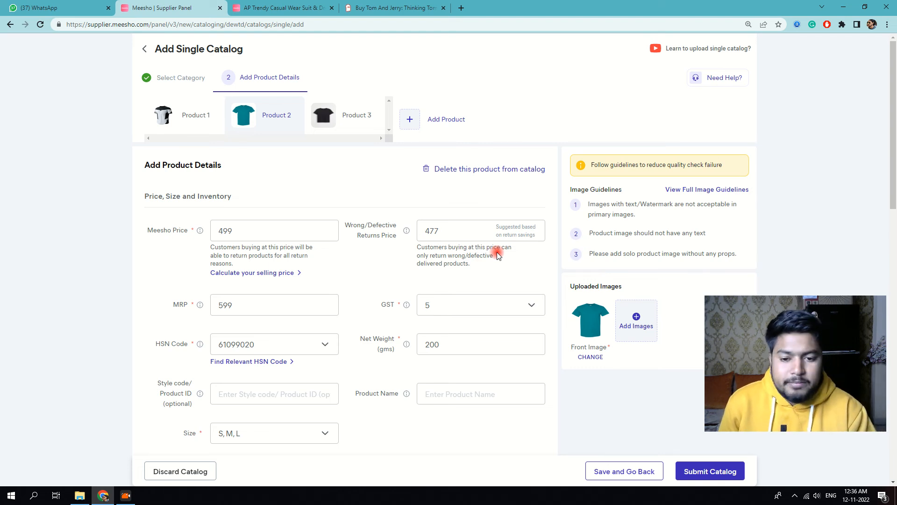
scroll(457, 246, "down", 2)
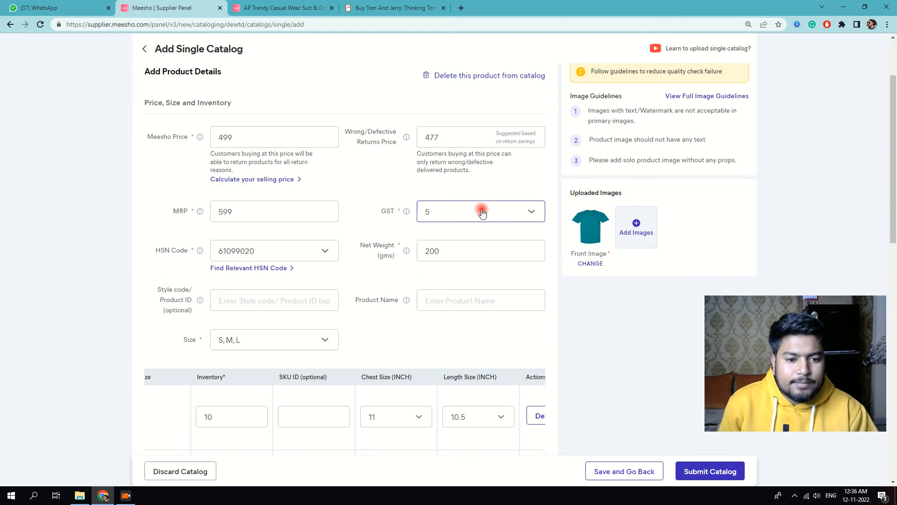
scroll(391, 177, "down", 7)
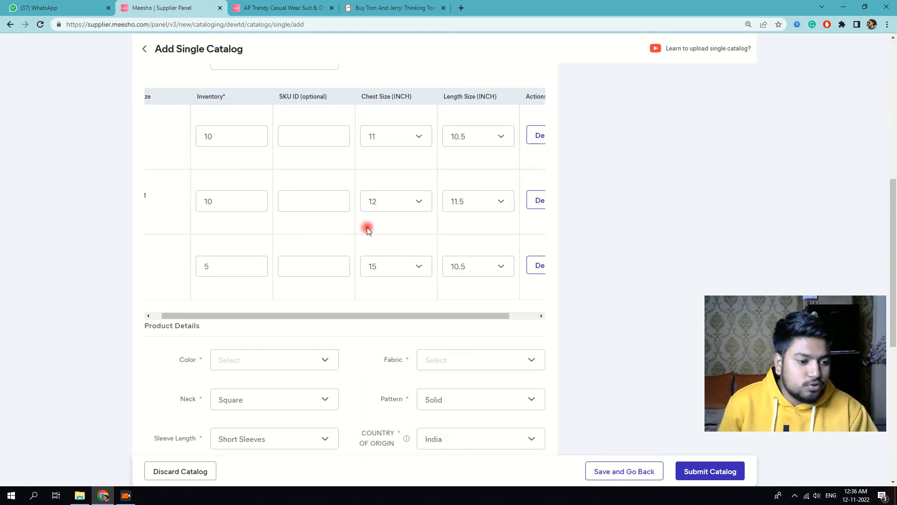
scroll(286, 283, "down", 2)
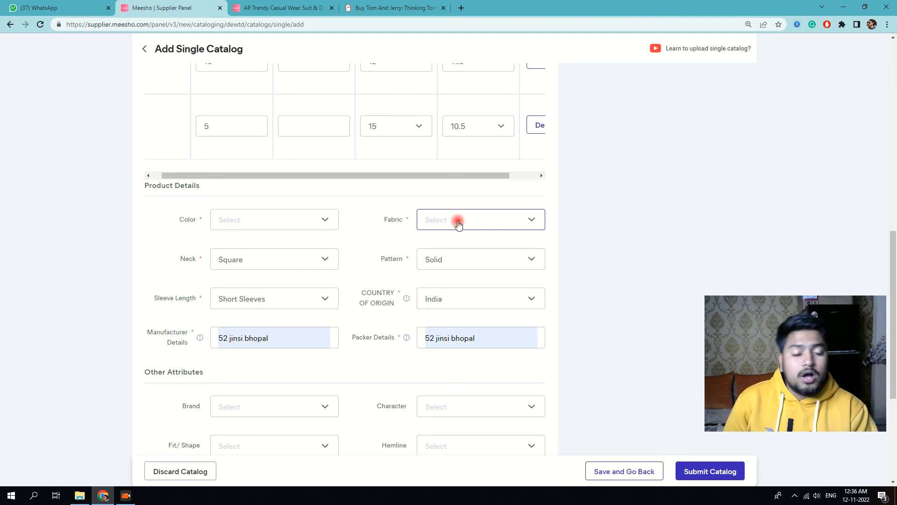
scroll(443, 229, "down", 3)
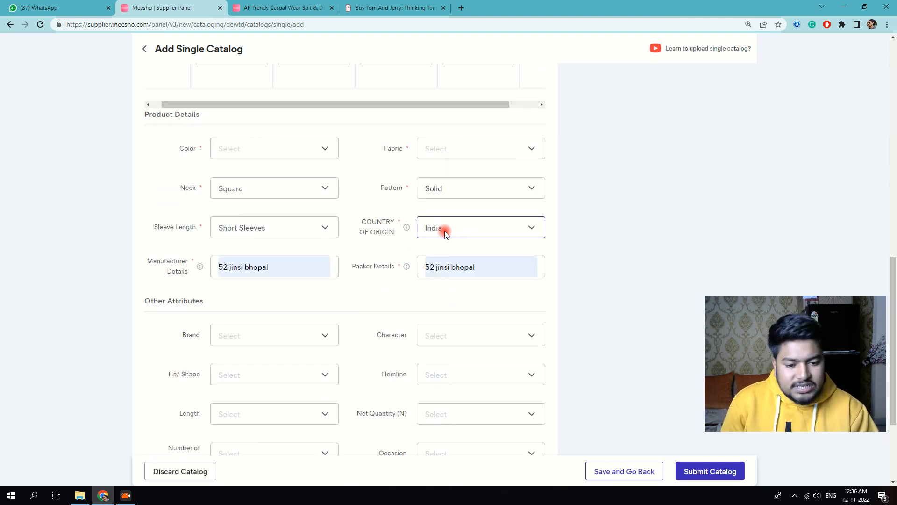
scroll(334, 178, "down", 2)
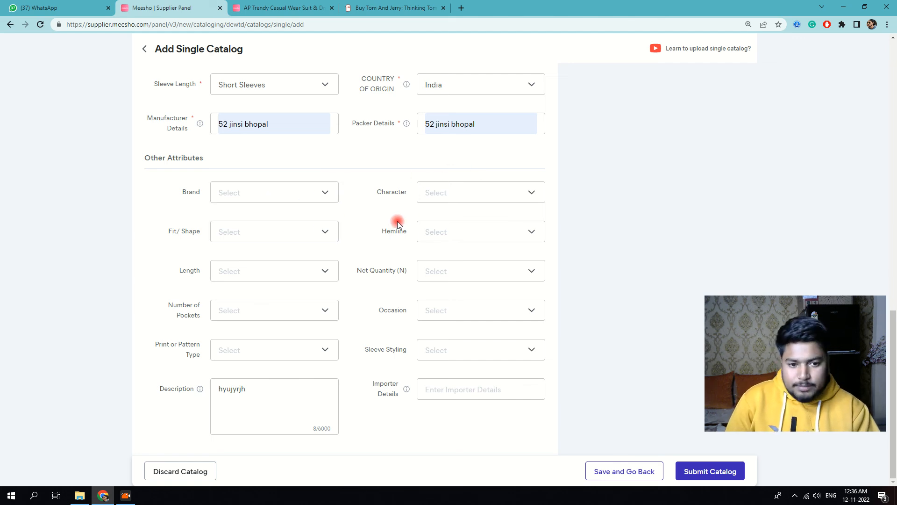
scroll(411, 306, "up", 10)
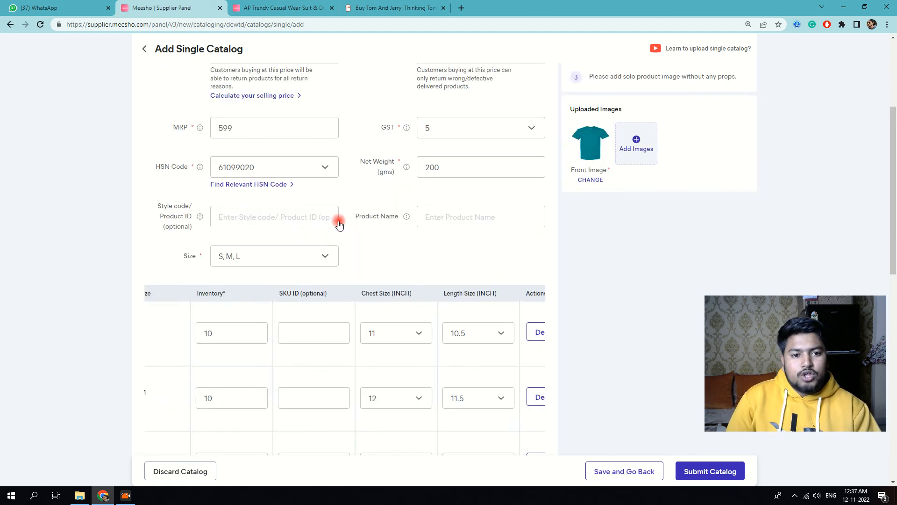
scroll(339, 224, "up", 4)
left_click(342, 115)
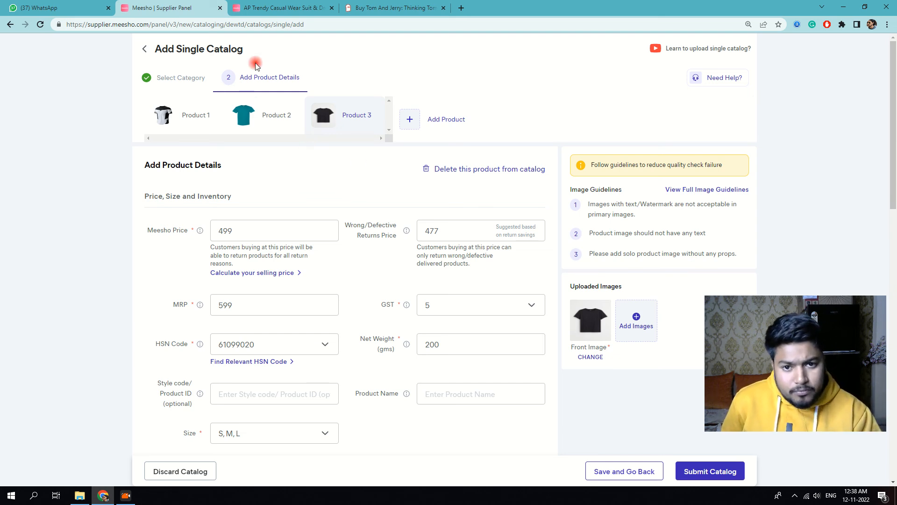
- Switch to the Meesho suit listing and compare the blue and maroon variants among its similar products
left_click(280, 7)
scroll(501, 242, "down", 1)
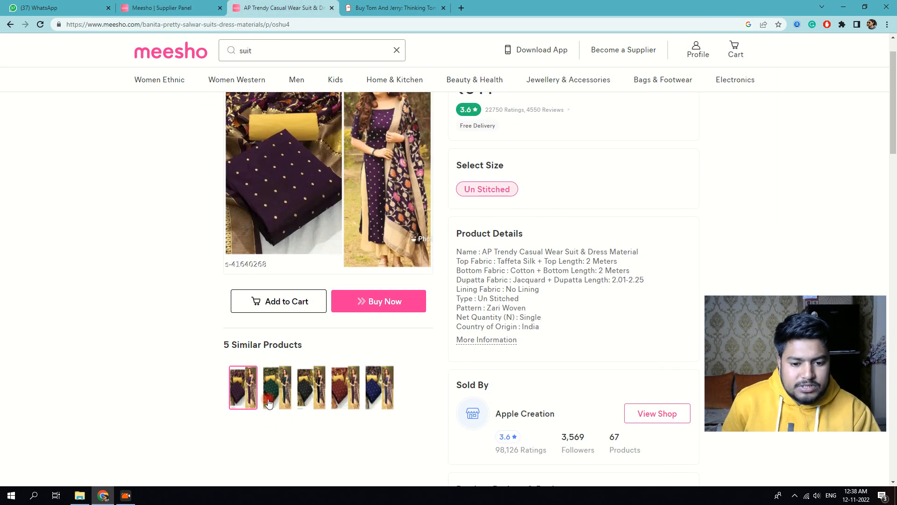
left_click(373, 388)
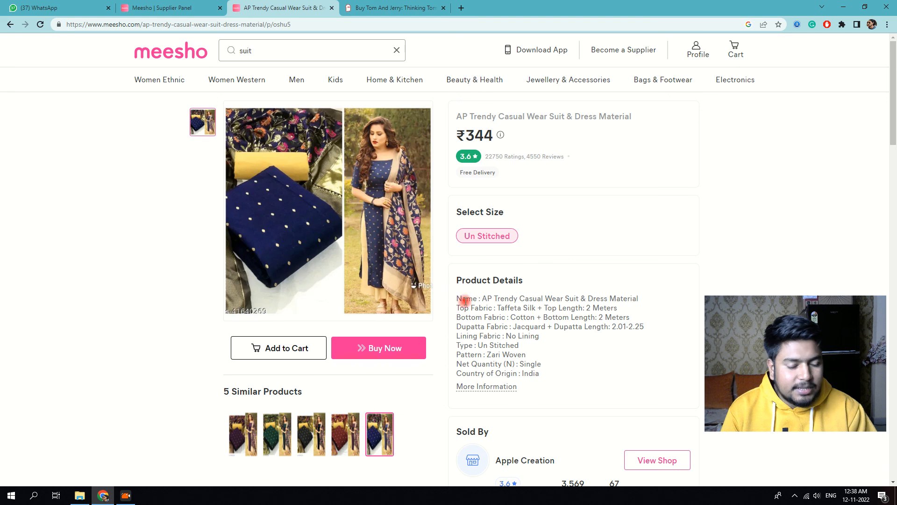
scroll(429, 453, "down", 4)
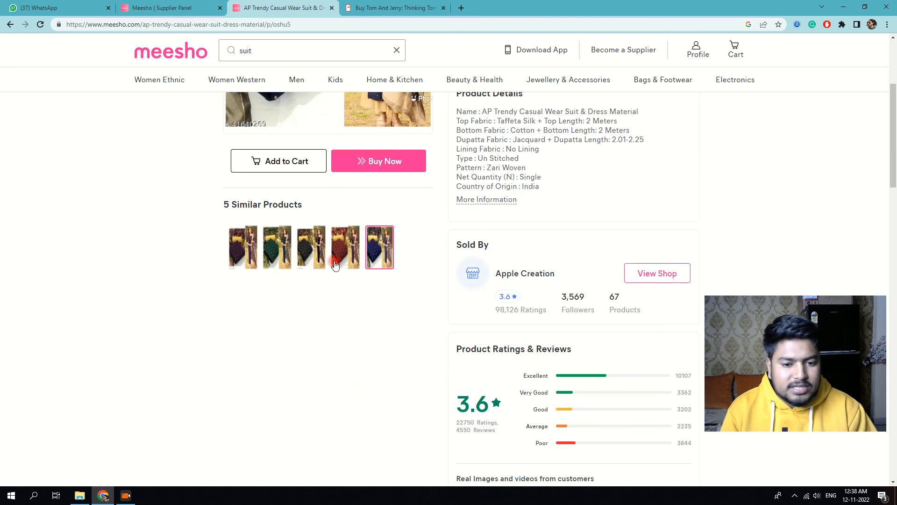
scroll(334, 306, "up", 4)
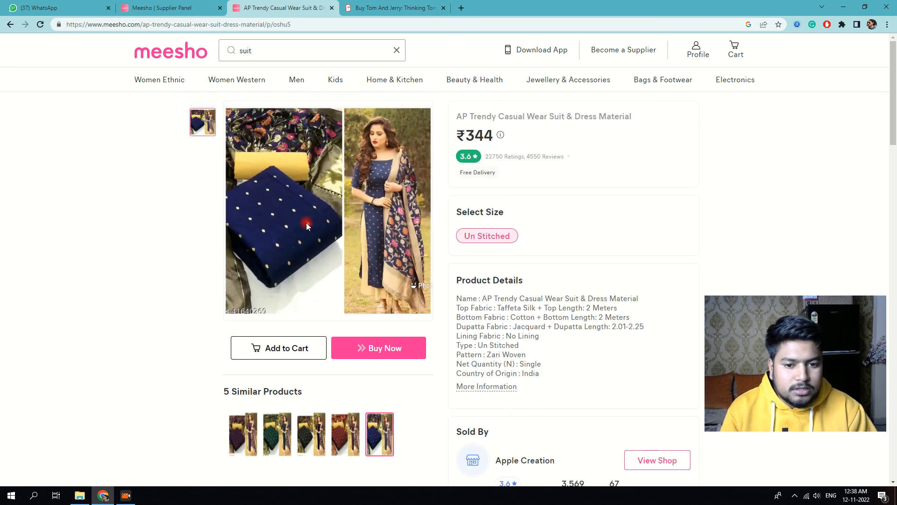
left_click(345, 426)
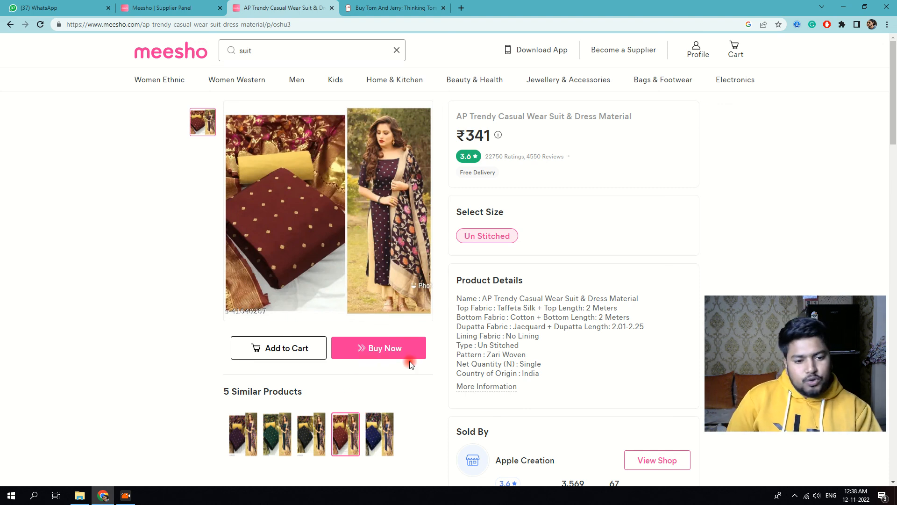
left_click(380, 434)
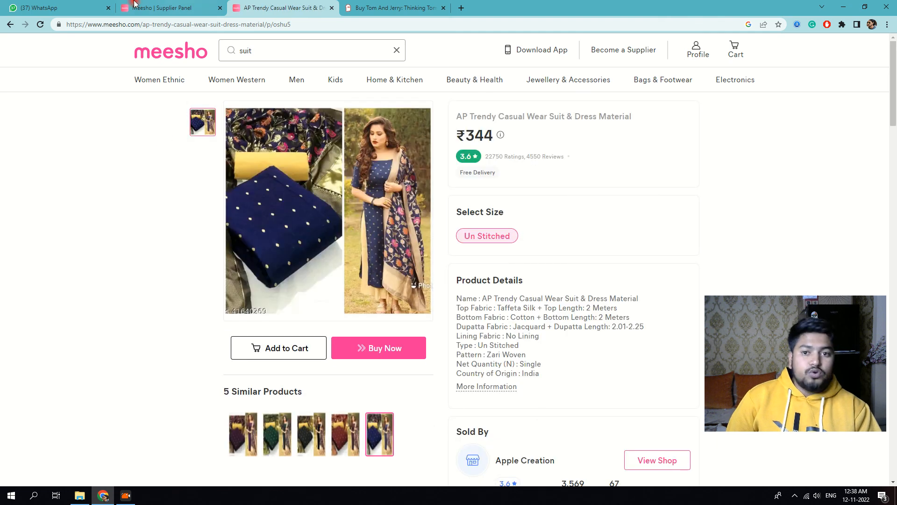
- Go back to the Supplier Panel to review Product 3's product details and other attributes, and view the suit listing once more
left_click(167, 4)
scroll(253, 331, "down", 6)
scroll(253, 331, "down", 5)
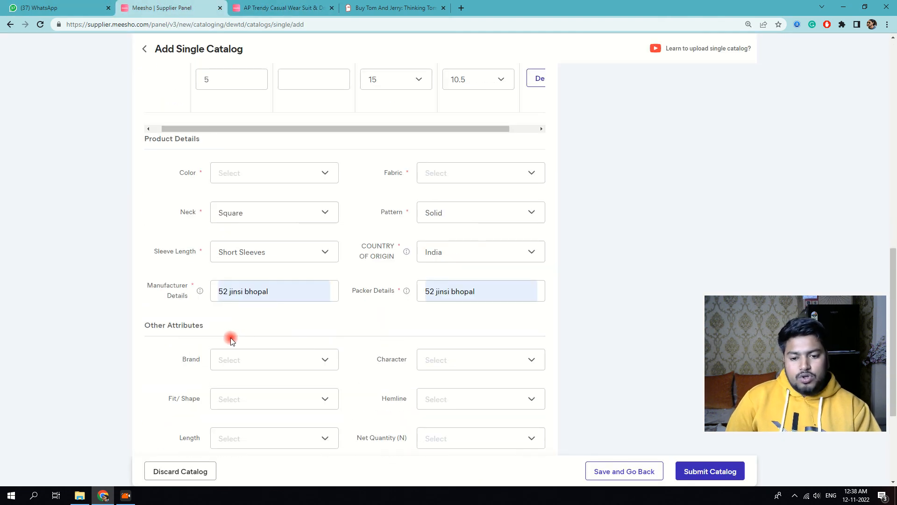
scroll(230, 336, "down", 3)
left_click(305, 434)
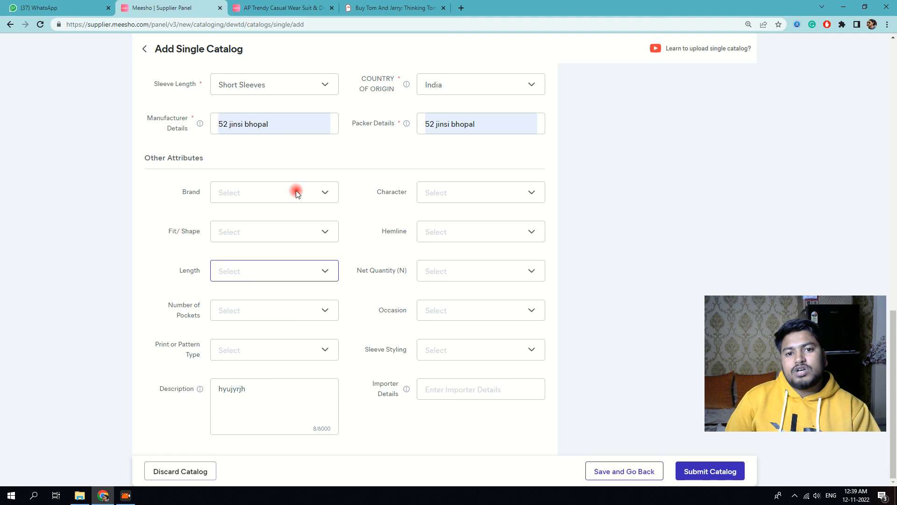
mouse_move(293, 3)
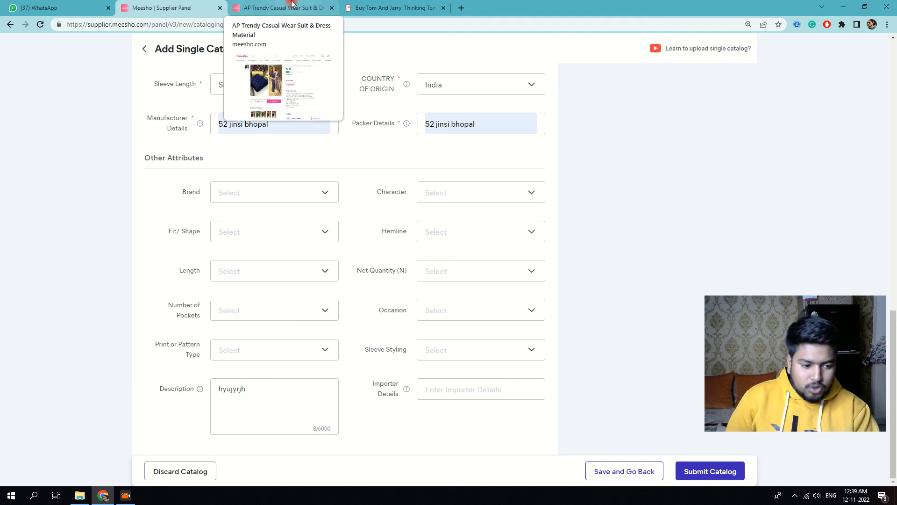
left_click(293, 3)
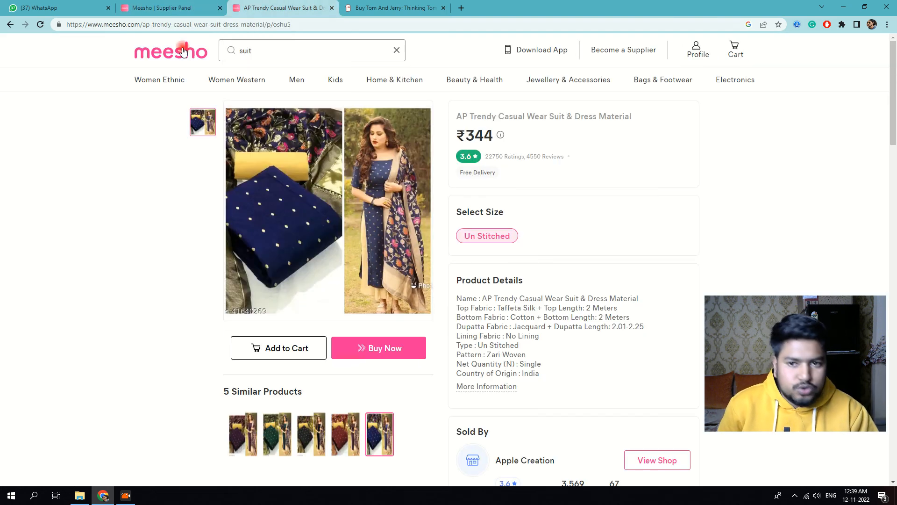
- Save the T-shirt catalog in the Supplier Panel without submitting it, and check its entry in the single uploads list
left_click(176, 7)
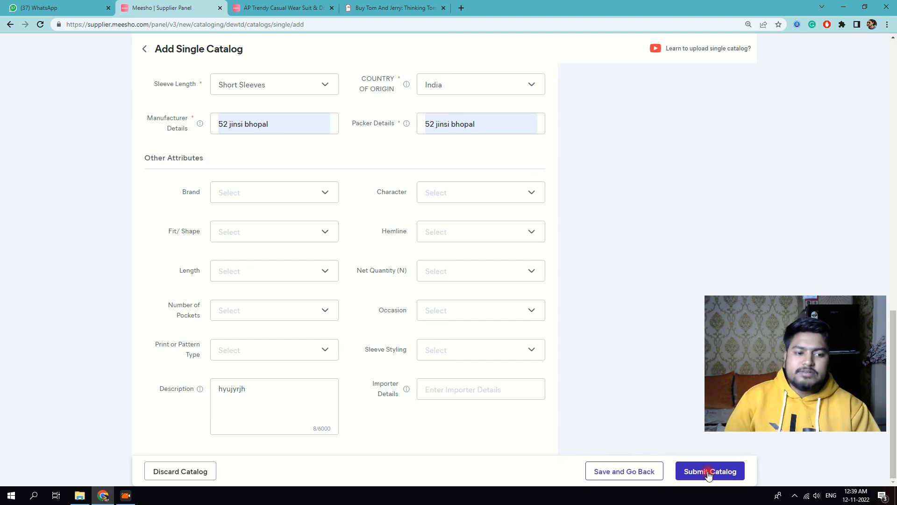
left_click(646, 475)
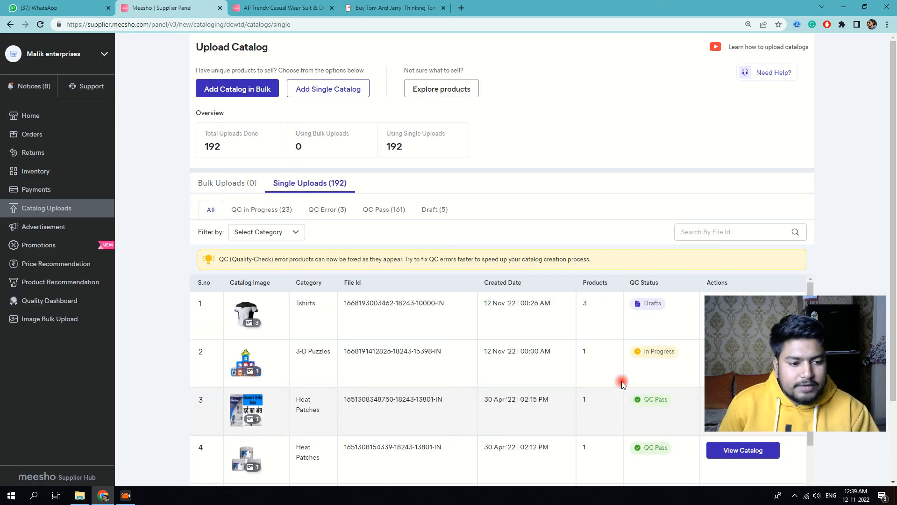
scroll(622, 355, "down", 3)
scroll(641, 335, "up", 3)
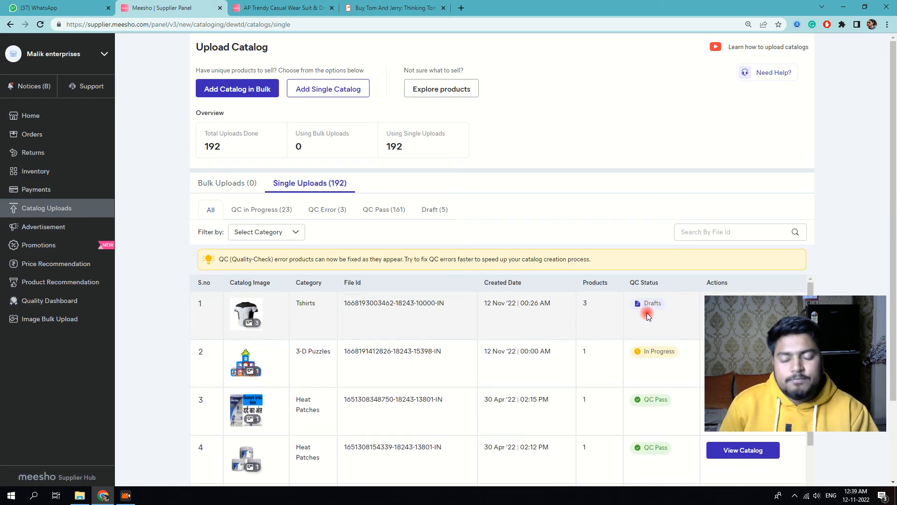
left_click_drag(727, 314, 734, 353)
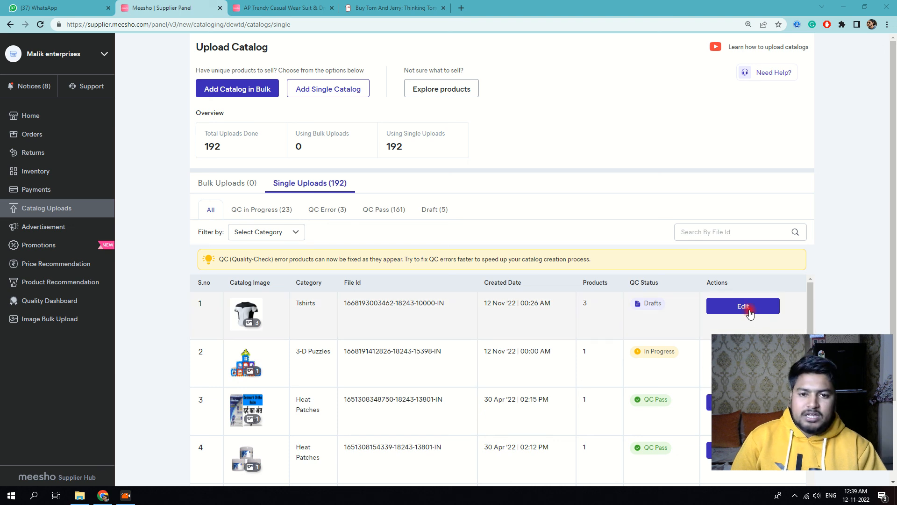